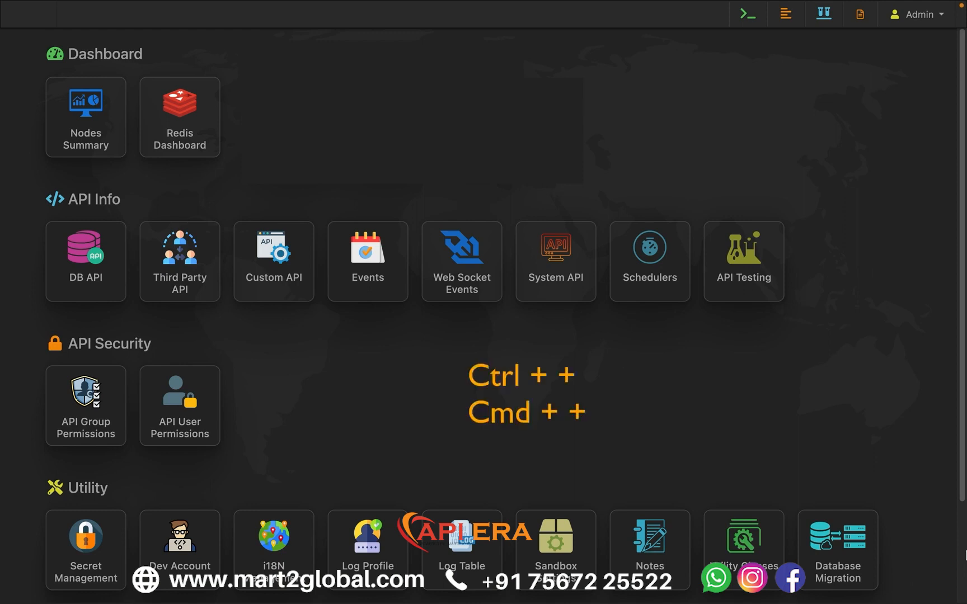
- Open API Testing and choose the mysql8 instance with the inventory database
{"action": "key", "text": "ctrl+plus"}
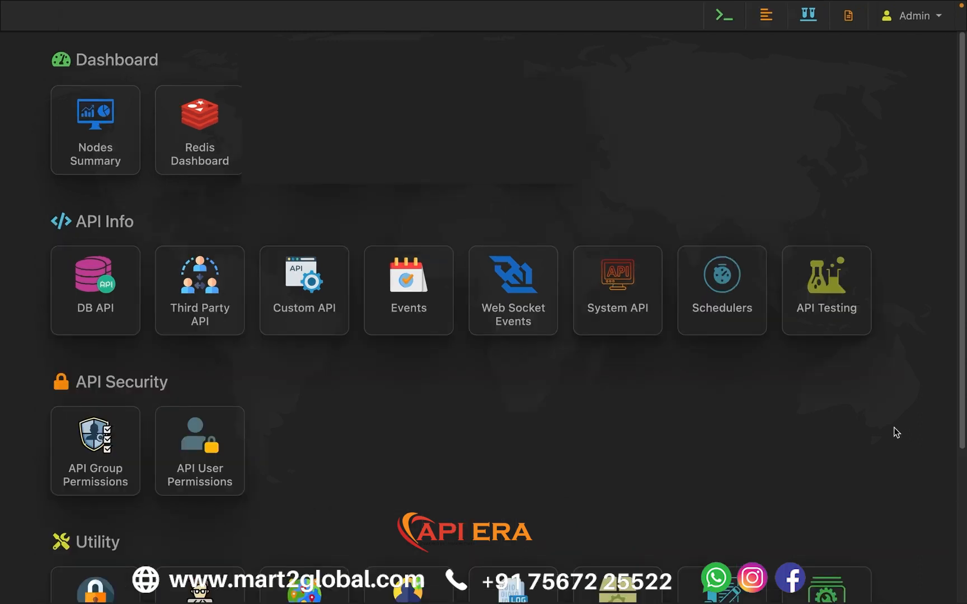
{"action": "left_click", "coordinate": [846, 323]}
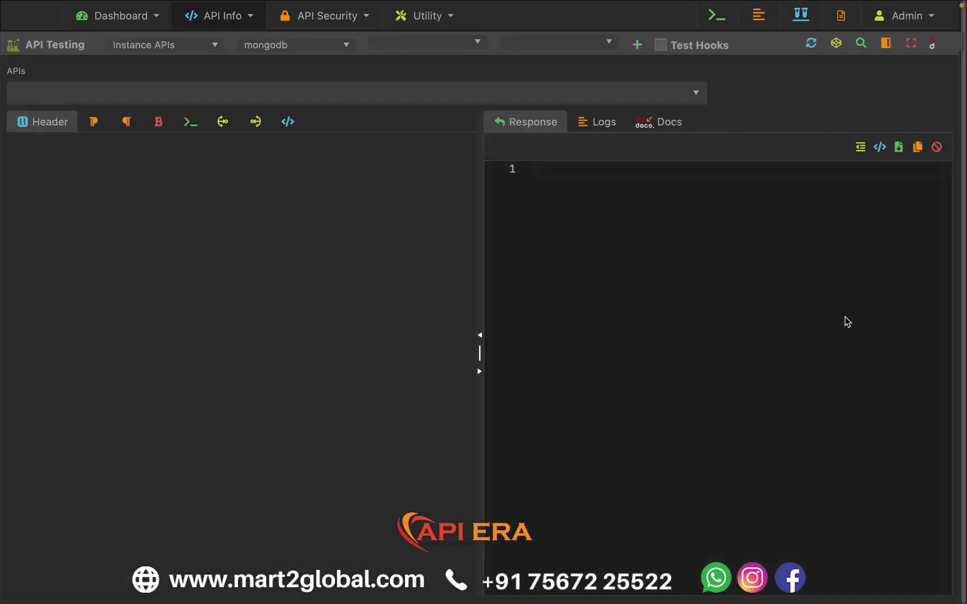
{"action": "left_click", "coordinate": [287, 46]}
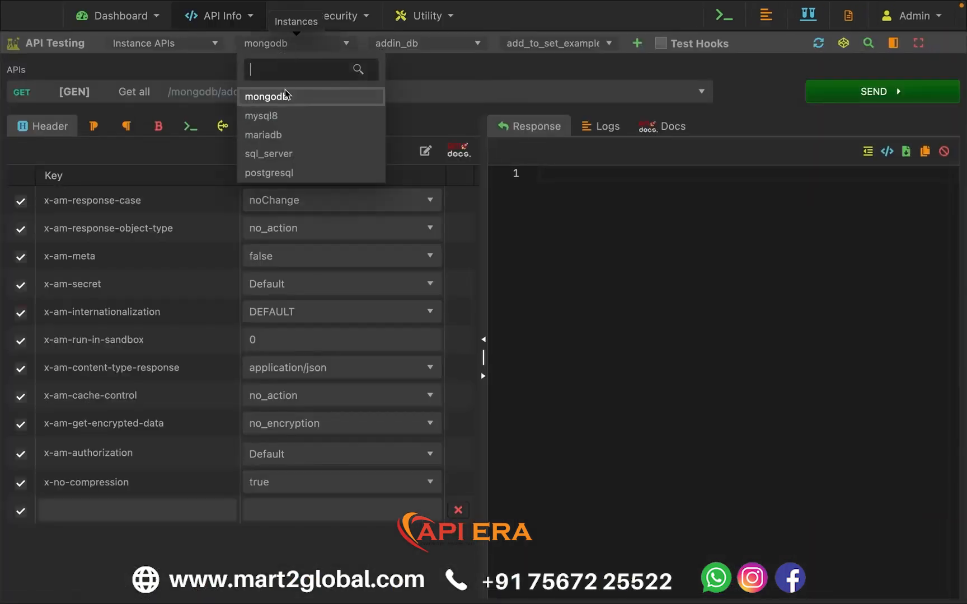
{"action": "left_click", "coordinate": [288, 124]}
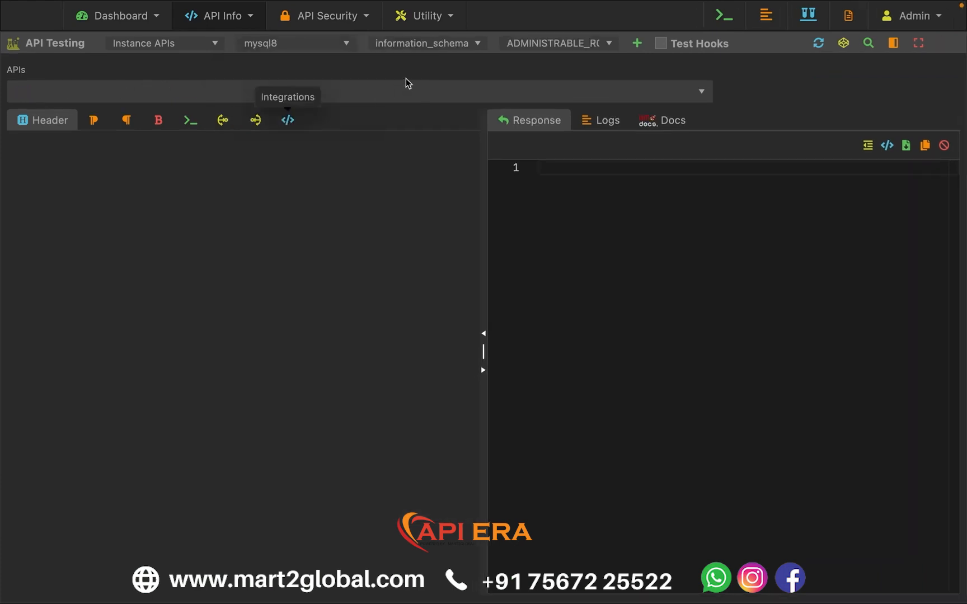
{"action": "left_click", "coordinate": [415, 45]}
{"action": "left_click", "coordinate": [406, 114]}
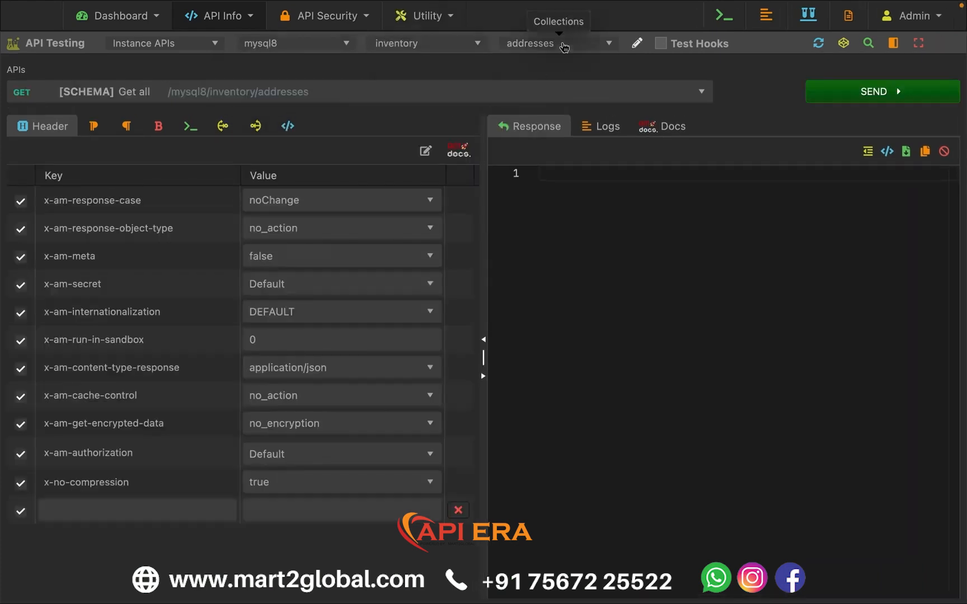
- Choose the order_transactions collection and its "Query for get data" API
{"action": "left_click", "coordinate": [558, 43]}
{"action": "type", "text": "ord"}
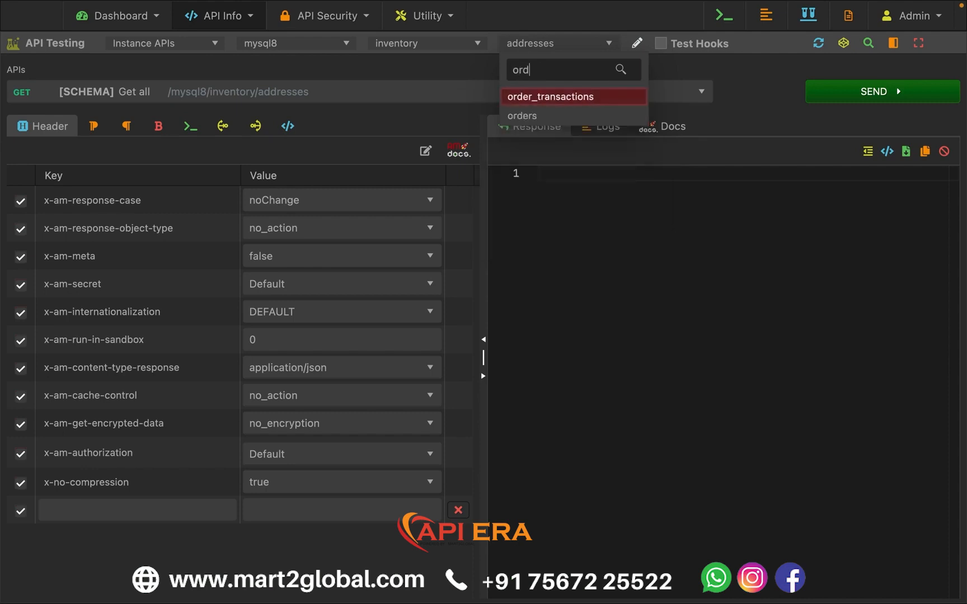
{"action": "left_click", "coordinate": [557, 96]}
{"action": "left_click", "coordinate": [397, 99]}
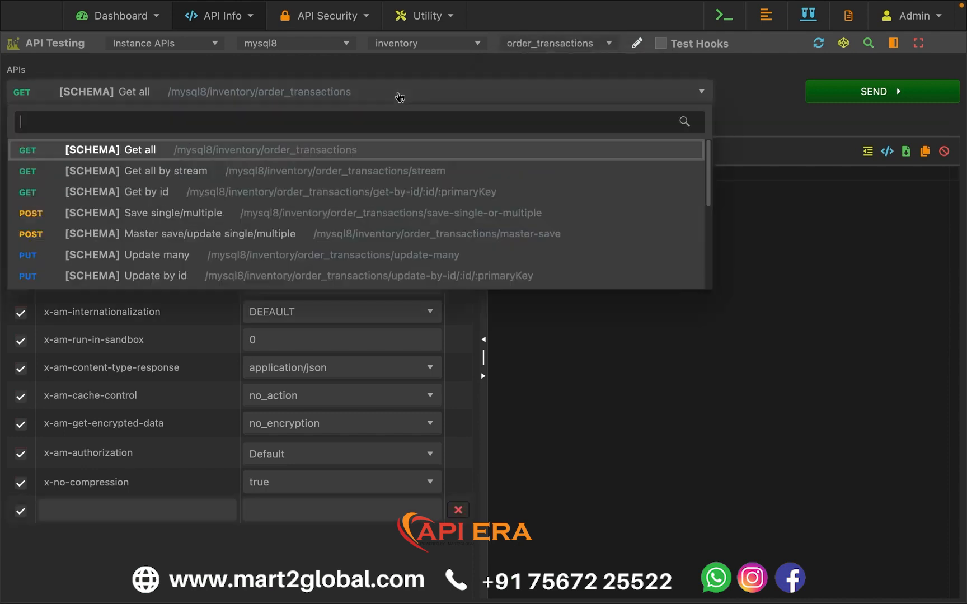
{"action": "type", "text": "query"}
{"action": "key", "text": "Return"}
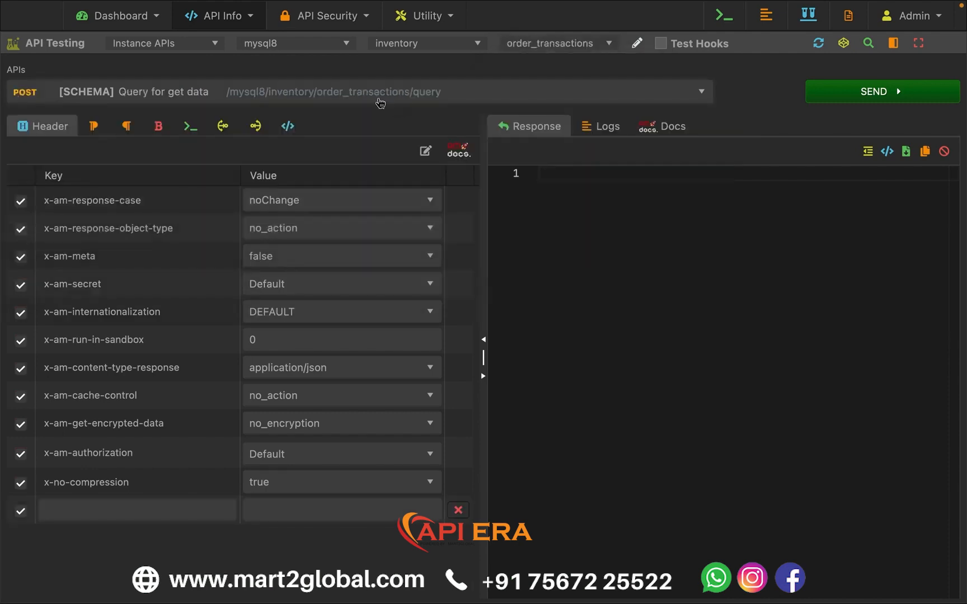
- Paste a JSON body with an empty find and a deep array of "order_id" and "order_id.customer_id", and send the request
{"action": "left_click", "coordinate": [167, 130]}
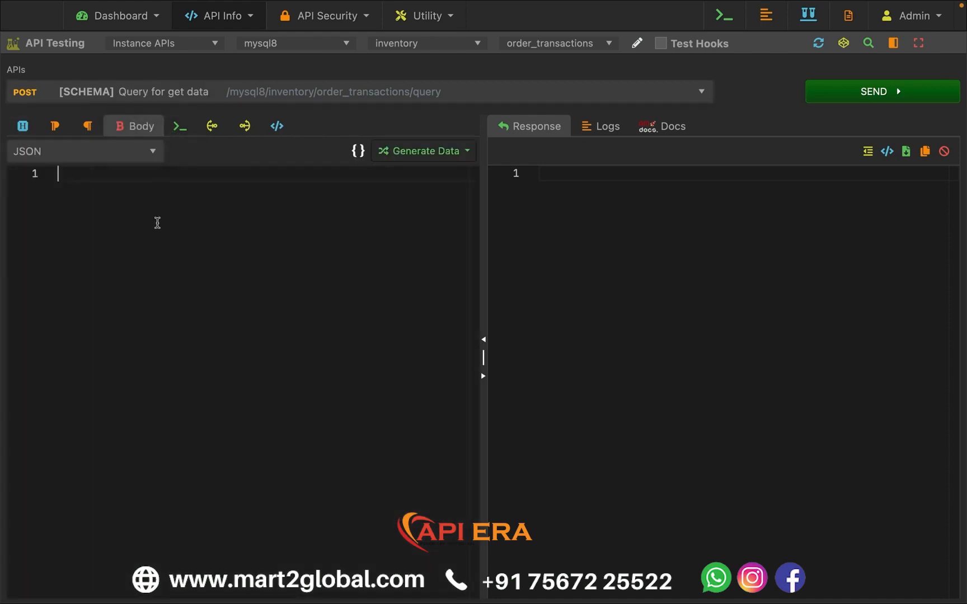
{"action": "type", "text": "{     \"find\": {     },     \"deep\": [         \"order_id\",         \"order_id.customer_id\"     ] }"}
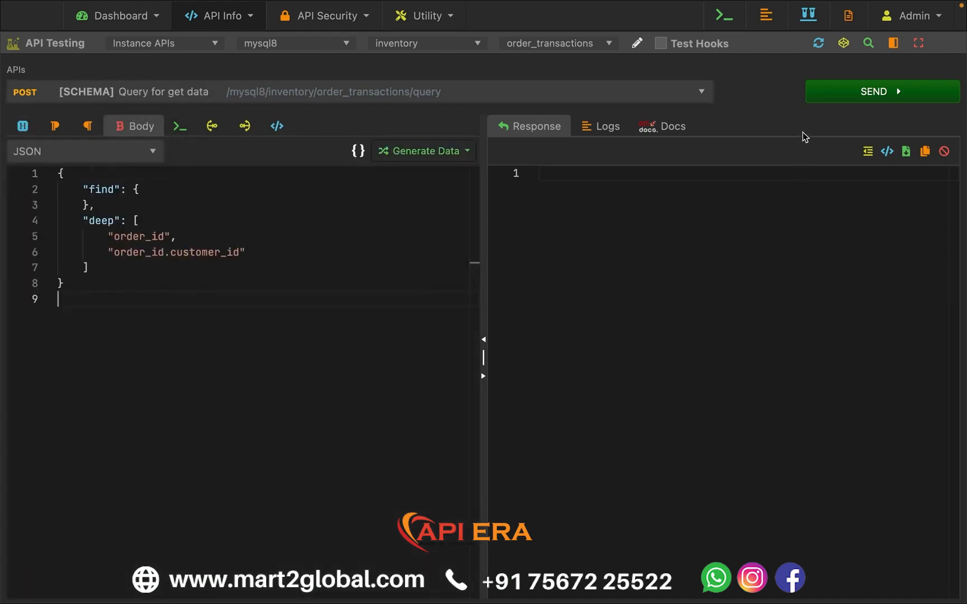
{"action": "left_click", "coordinate": [834, 106]}
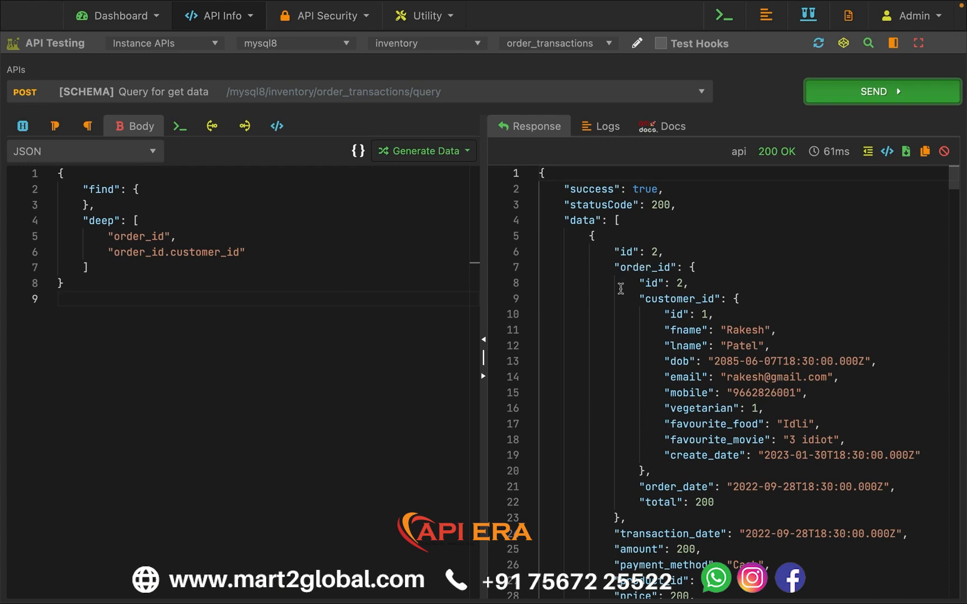
{"action": "left_click_drag", "start_coordinate": [616, 270], "coordinate": [665, 529]}
{"action": "left_click", "coordinate": [680, 524]}
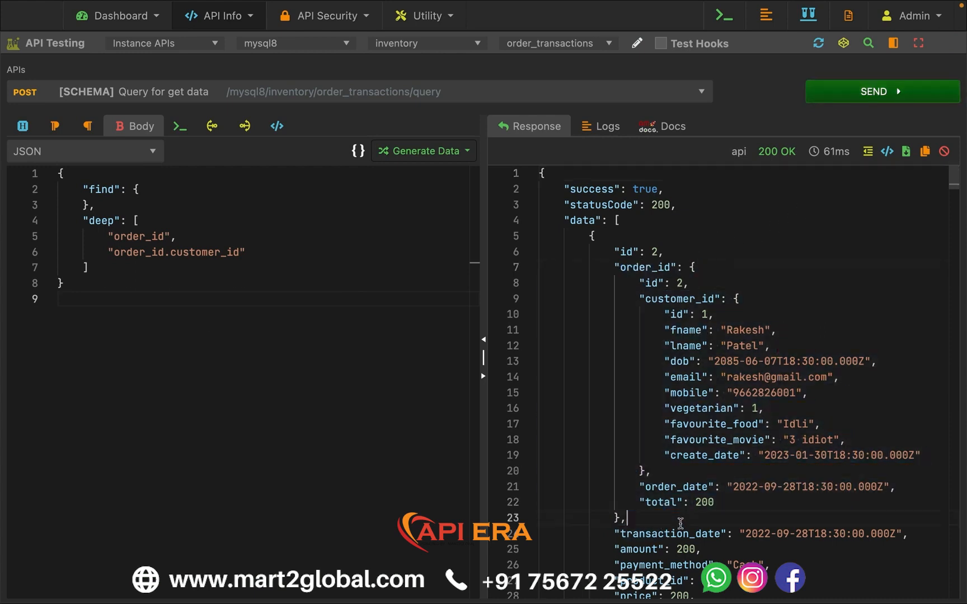
- Add the condition "order_id.customer_id.favourite_food": "Manchurian" inside the find object of the request body
{"action": "left_click", "coordinate": [166, 194]}
{"action": "key", "text": "Return"}
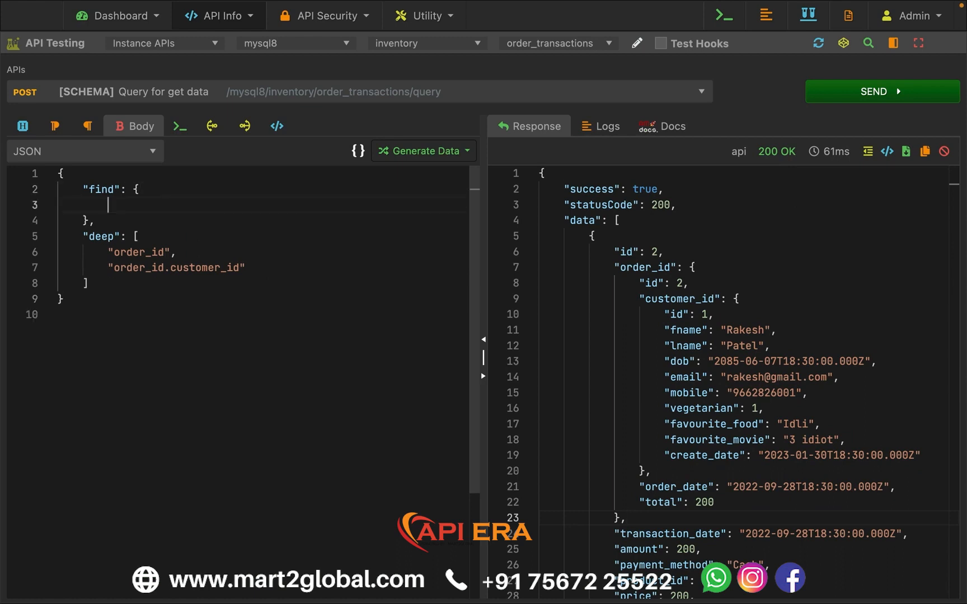
{"action": "type", "text": "\"order_id"}
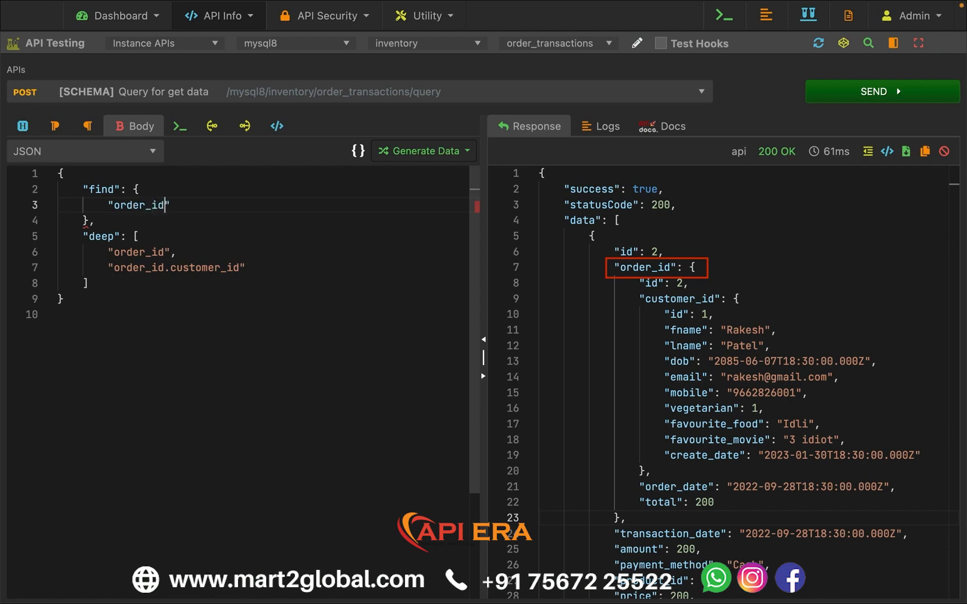
{"action": "type", "text": ".custome"}
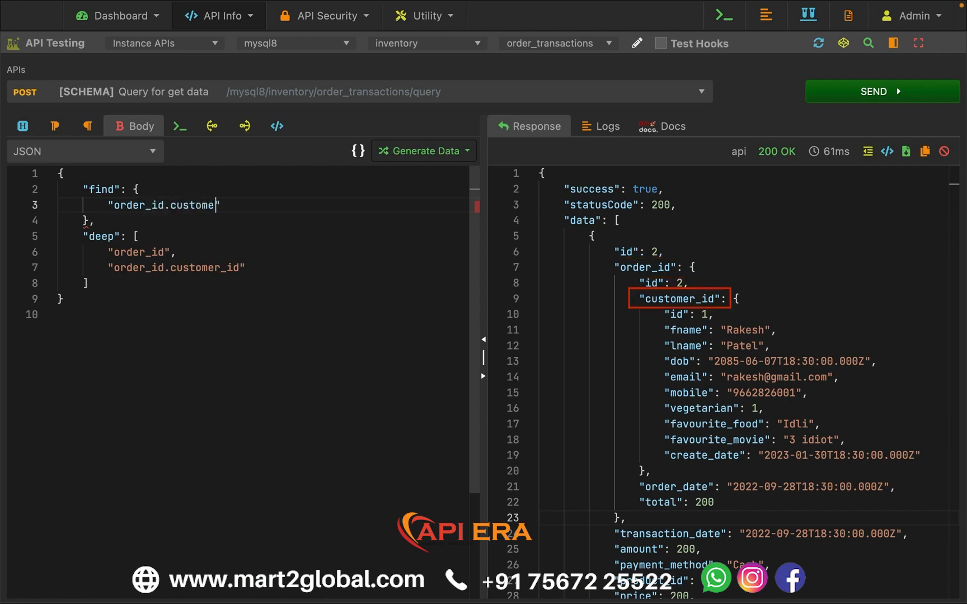
{"action": "type", "text": "r_id"}
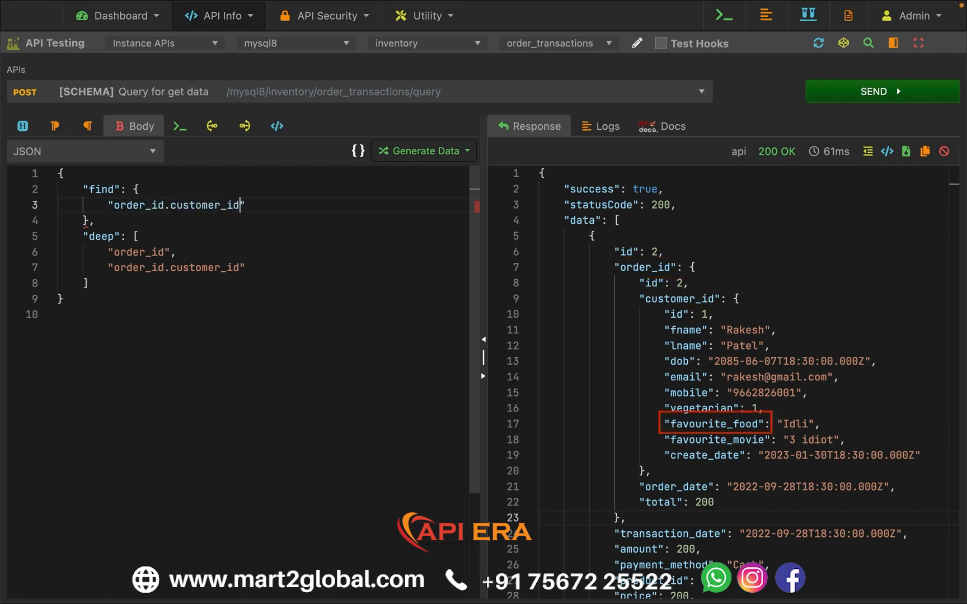
{"action": "type", "text": ".favourite_foot"}
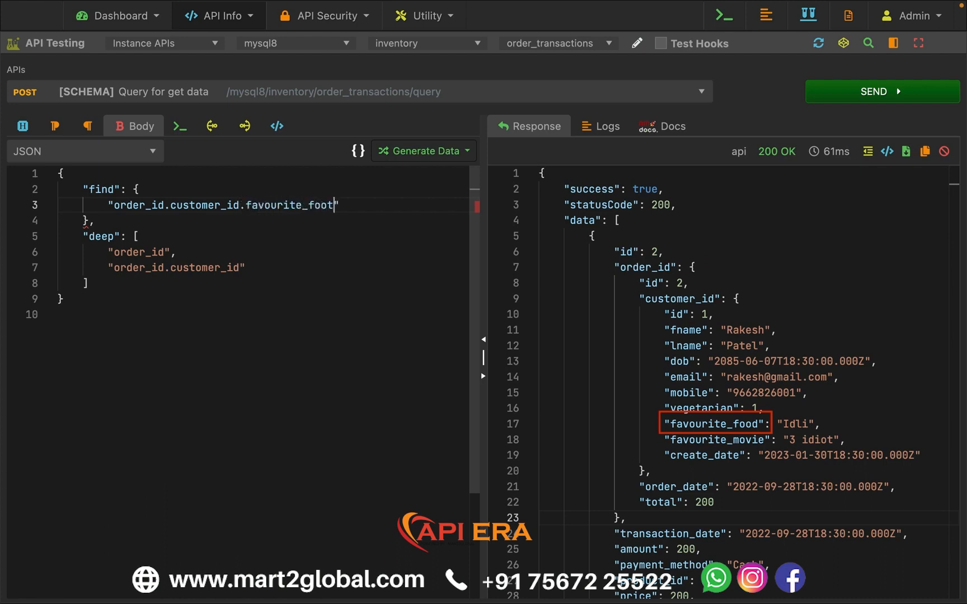
{"action": "type", "text": "\": \""}
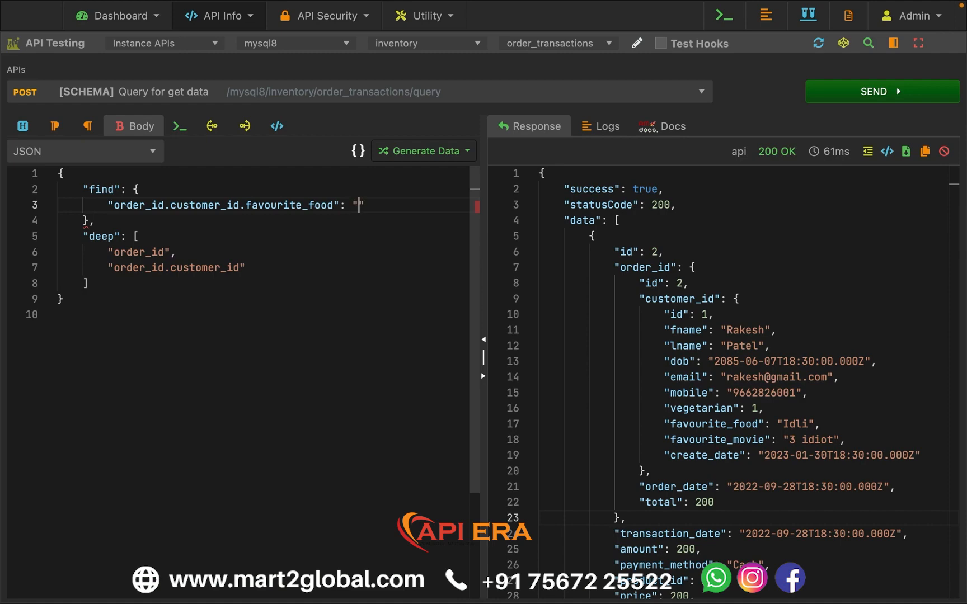
{"action": "type", "text": "Manchurian"}
- Examine the favourite_food values in the response and search it for "Manchurian" to compare with the find condition
{"action": "scroll", "coordinate": [721, 397], "scroll_direction": "down", "scroll_amount": 8}
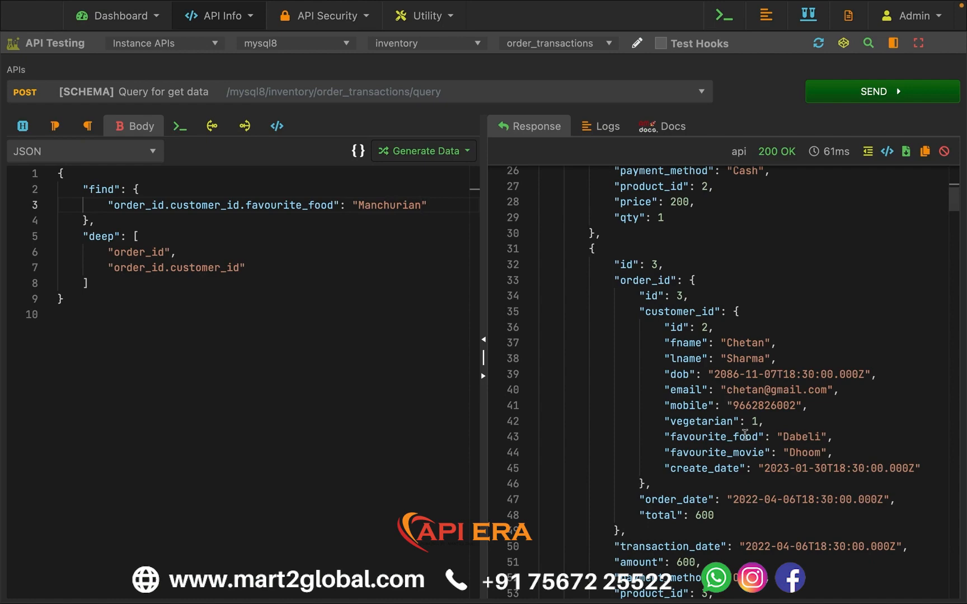
{"action": "left_click_drag", "start_coordinate": [714, 438], "coordinate": [846, 440]}
{"action": "left_click", "coordinate": [804, 440]}
{"action": "double_click", "coordinate": [804, 439]}
{"action": "scroll", "coordinate": [816, 390], "scroll_direction": "down", "scroll_amount": 12}
{"action": "double_click", "coordinate": [828, 359]}
{"action": "key", "text": "ctrl+f"}
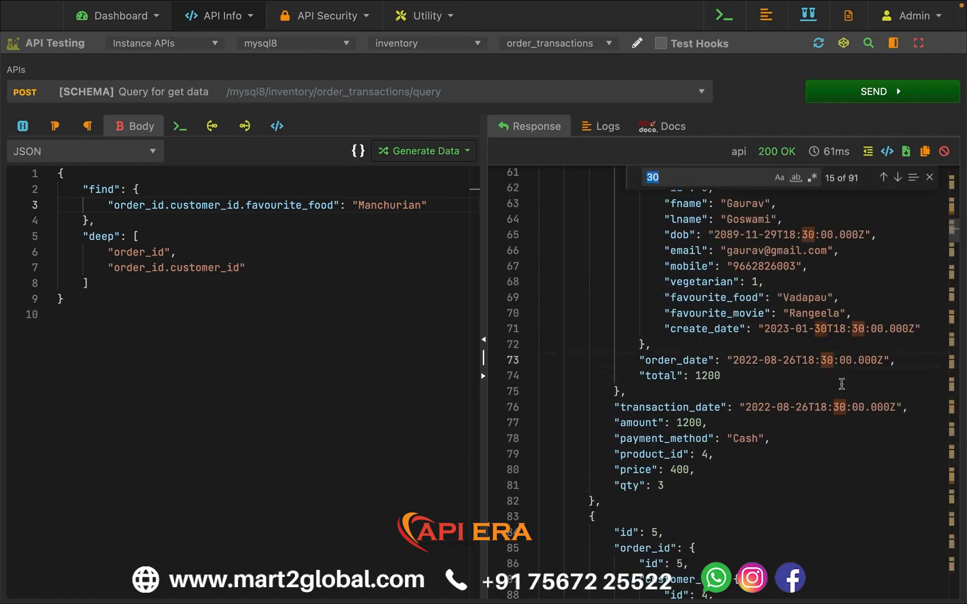
{"action": "type", "text": "Manchurian"}
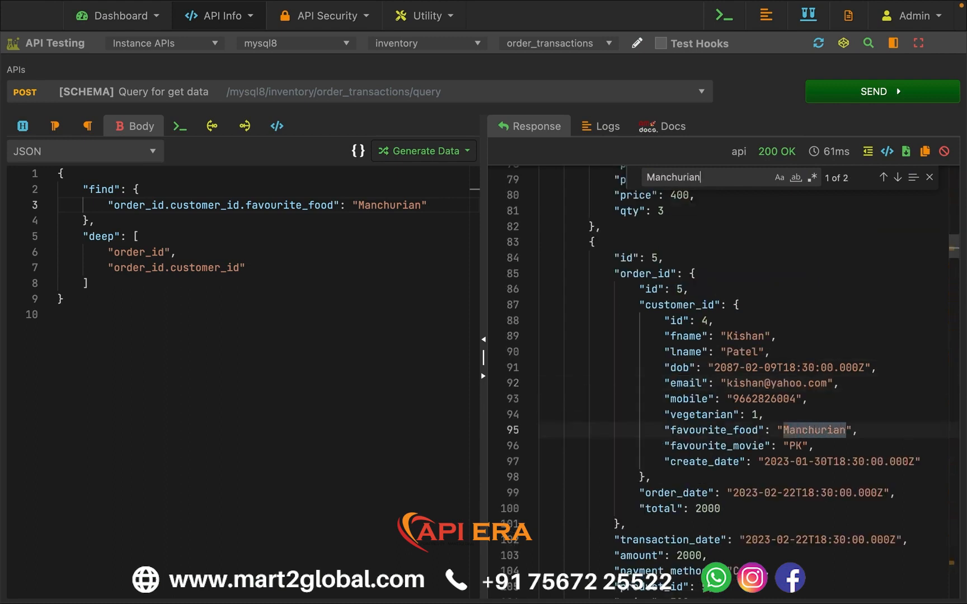
{"action": "key", "text": "Escape"}
{"action": "left_click", "coordinate": [823, 439]}
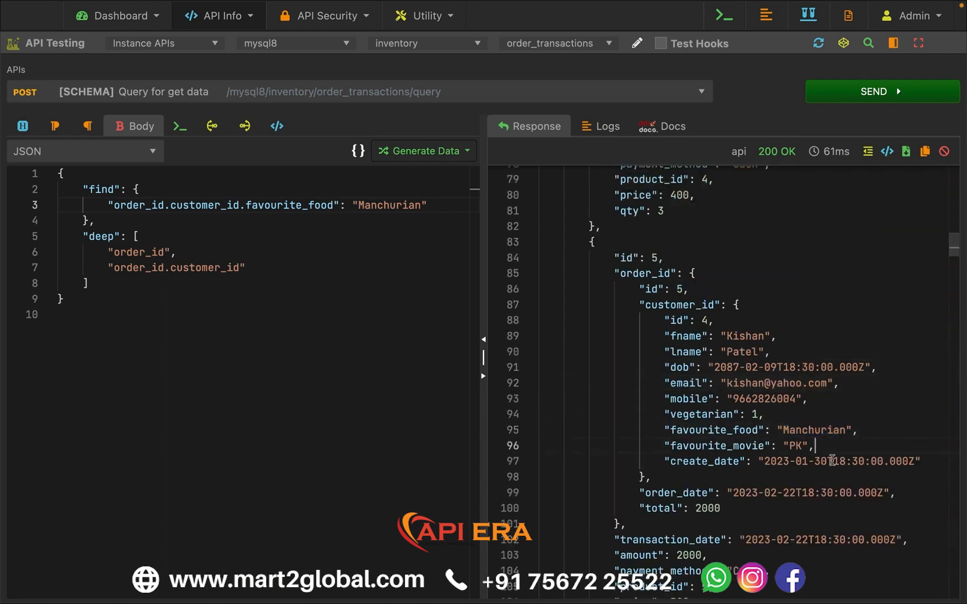
{"action": "double_click", "coordinate": [827, 430]}
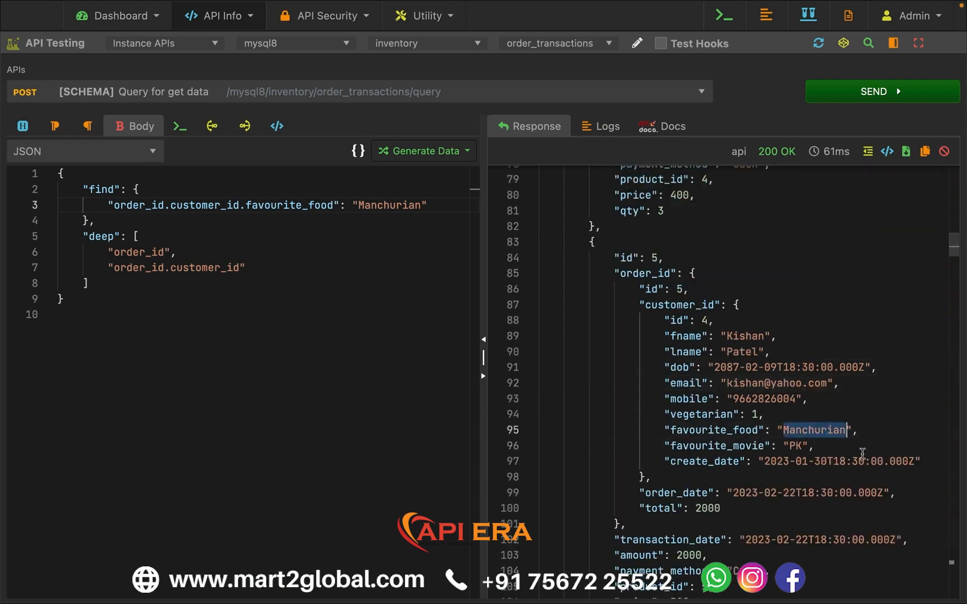
{"action": "double_click", "coordinate": [402, 205]}
{"action": "left_click", "coordinate": [359, 251]}
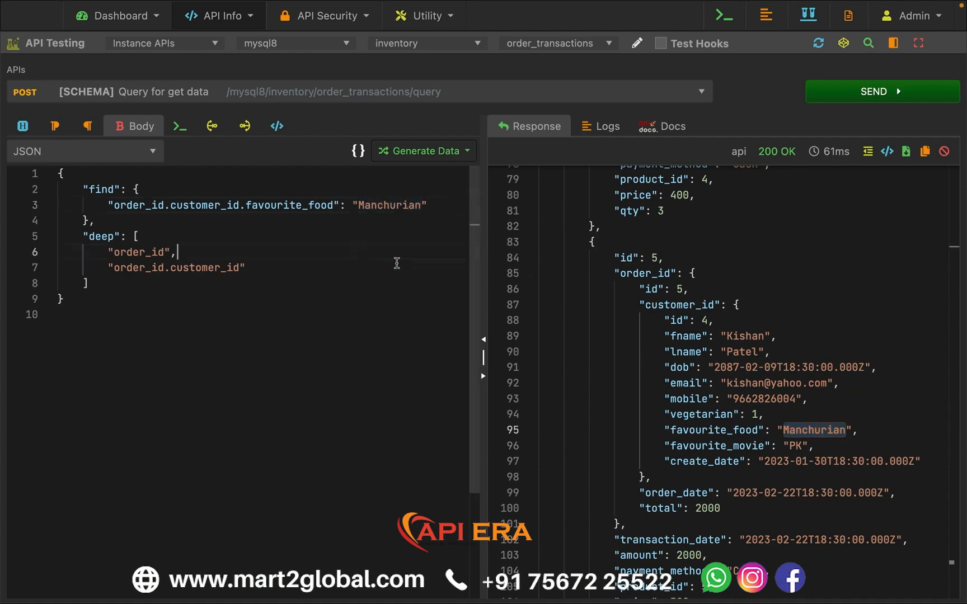
- Send the filtered query and review the returned order transactions
{"action": "left_click", "coordinate": [849, 95]}
{"action": "scroll", "coordinate": [712, 322], "scroll_direction": "up", "scroll_amount": 8}
{"action": "scroll", "coordinate": [711, 323], "scroll_direction": "up", "scroll_amount": 10}
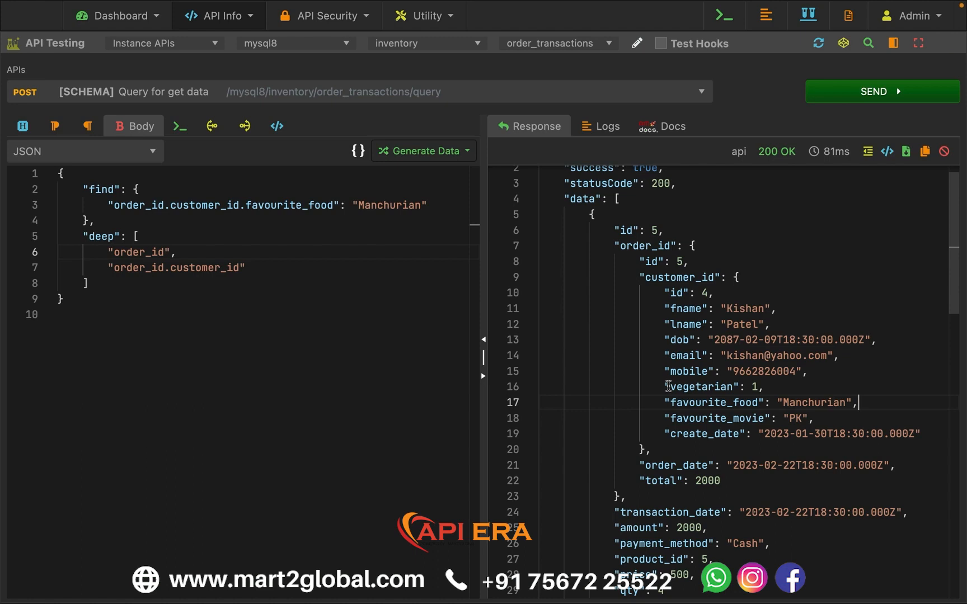
{"action": "left_click", "coordinate": [415, 398]}
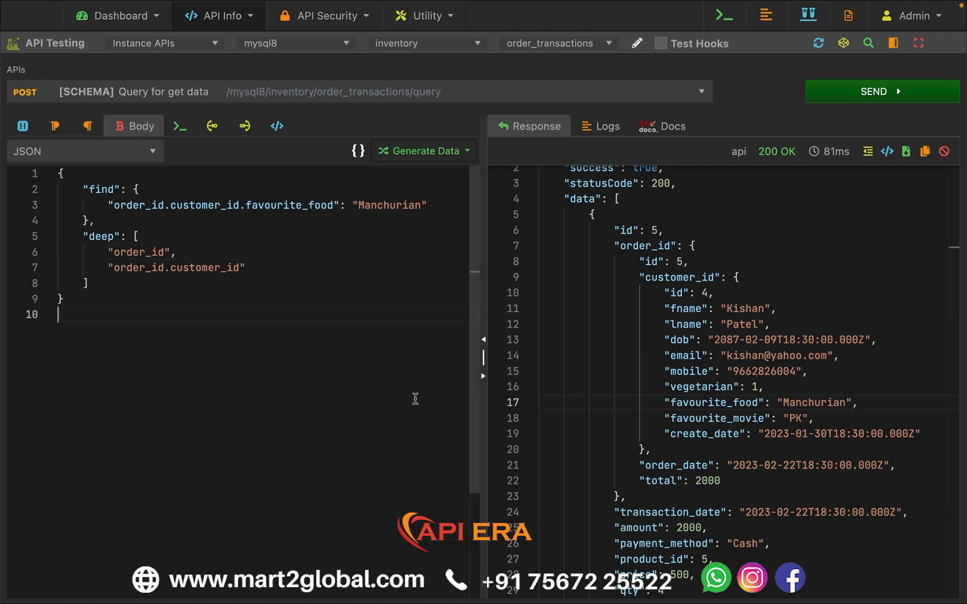
- Remove the deep array from the request body, resend the query, and review the returned records
{"action": "left_click_drag", "start_coordinate": [99, 287], "coordinate": [89, 224]}
{"action": "key", "text": "ctrl+c"}
{"action": "key", "text": "BackSpace"}
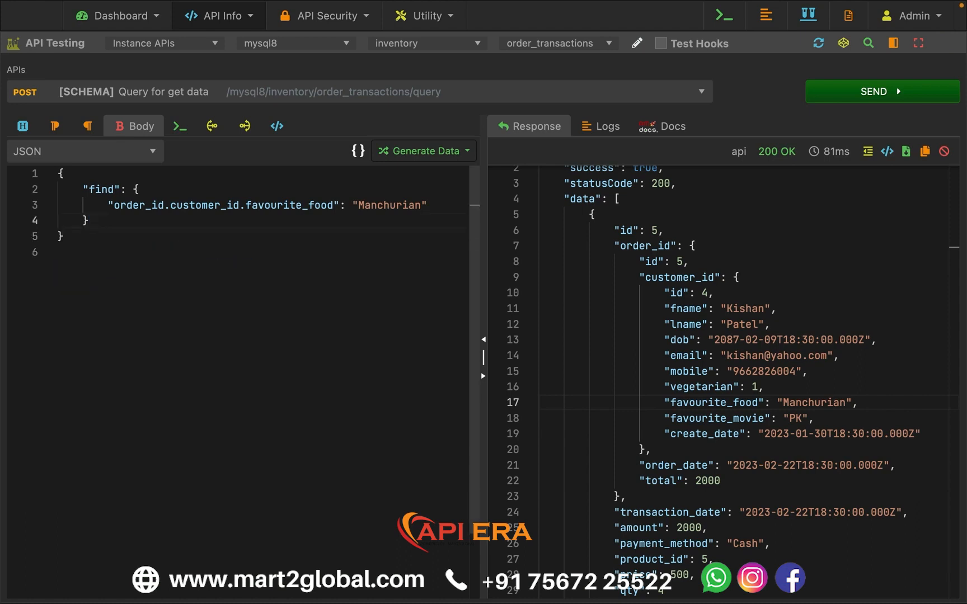
{"action": "left_click", "coordinate": [234, 350]}
{"action": "left_click", "coordinate": [836, 98]}
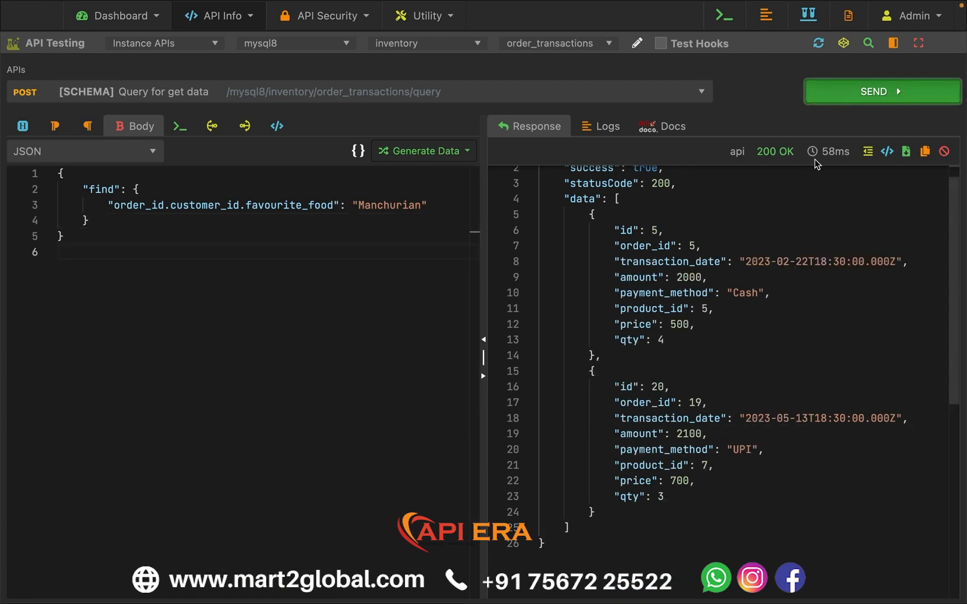
{"action": "left_click_drag", "start_coordinate": [592, 211], "coordinate": [604, 515]}
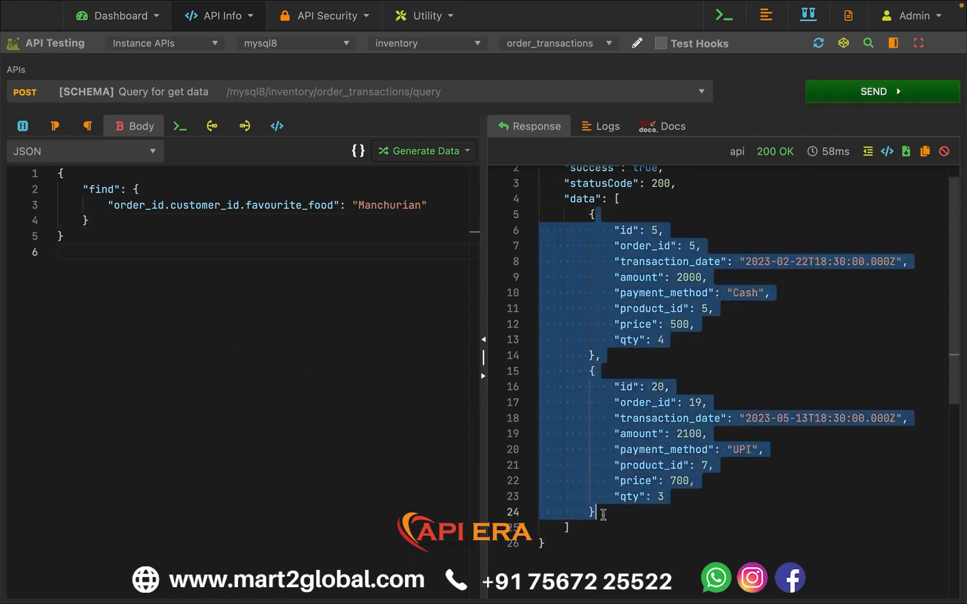
{"action": "left_click", "coordinate": [616, 361]}
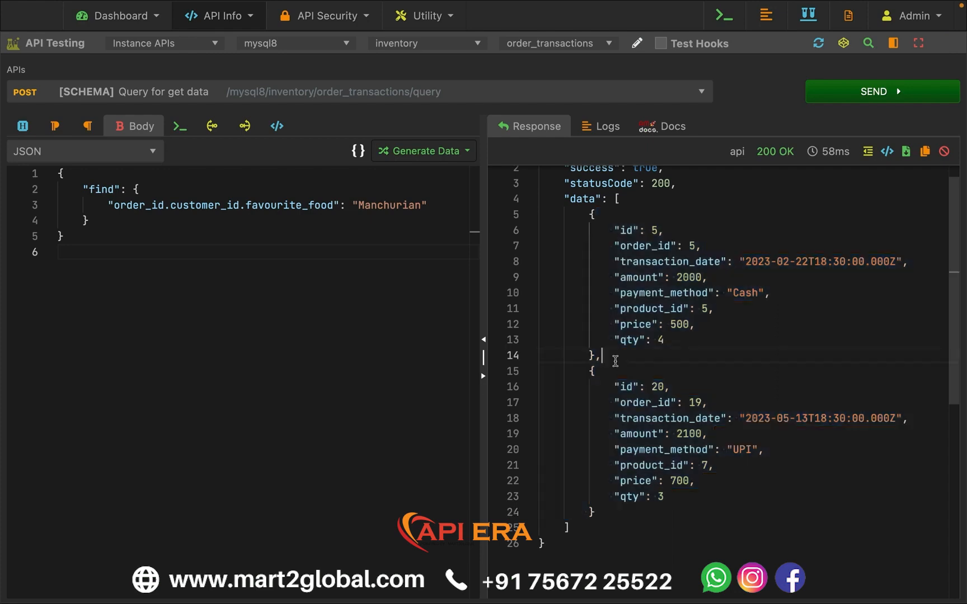
- Restore the deep array with "order_id" and "order_id.customer_id" after the find object, resend the query, and review the nested customer data
{"action": "left_click", "coordinate": [133, 233]}
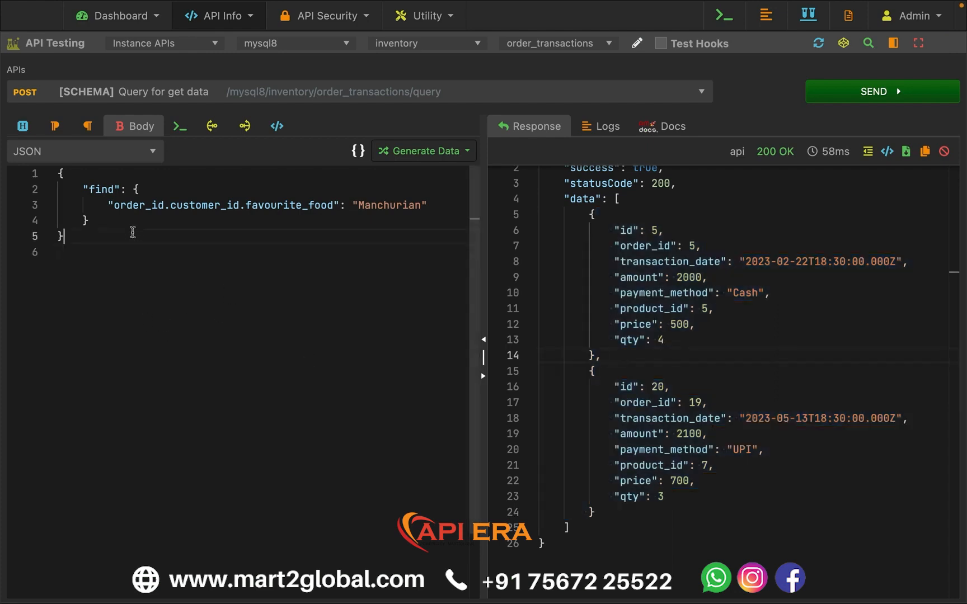
{"action": "left_click", "coordinate": [143, 222]}
{"action": "key", "text": "ctrl+v"}
{"action": "left_click", "coordinate": [173, 291]}
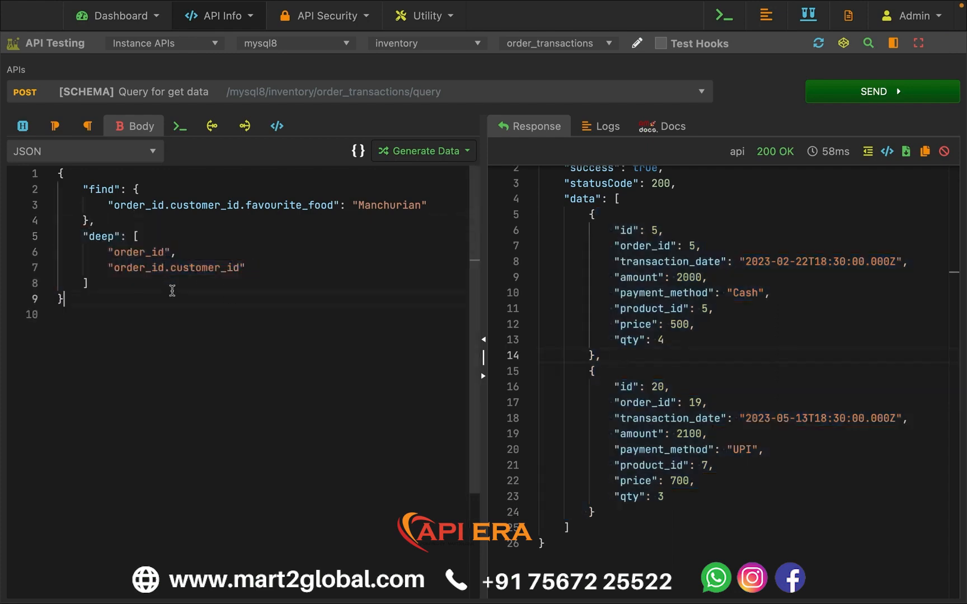
{"action": "left_click", "coordinate": [194, 280]}
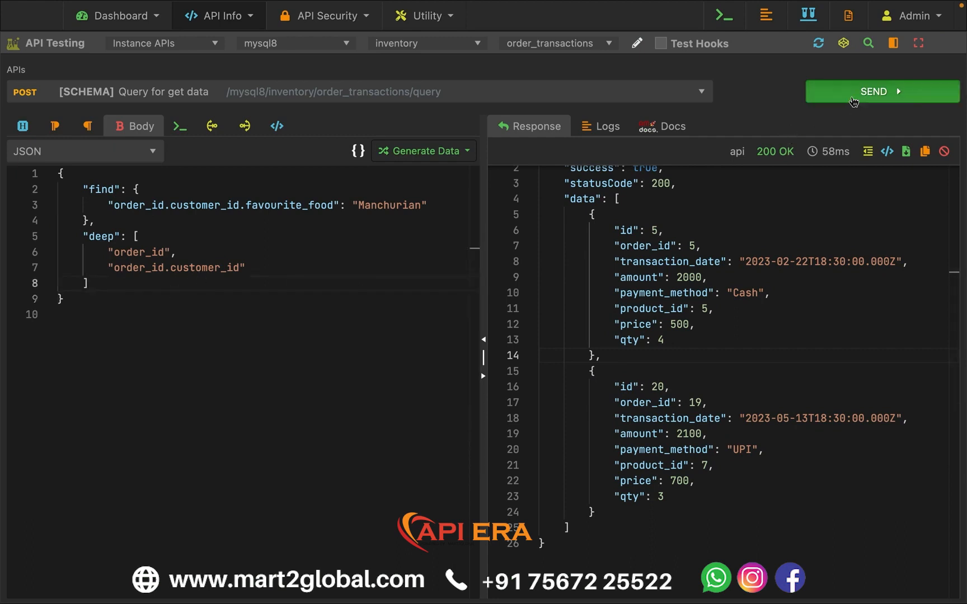
{"action": "left_click", "coordinate": [879, 91]}
{"action": "left_click_drag", "start_coordinate": [633, 258], "coordinate": [829, 419]}
{"action": "left_click", "coordinate": [702, 452]}
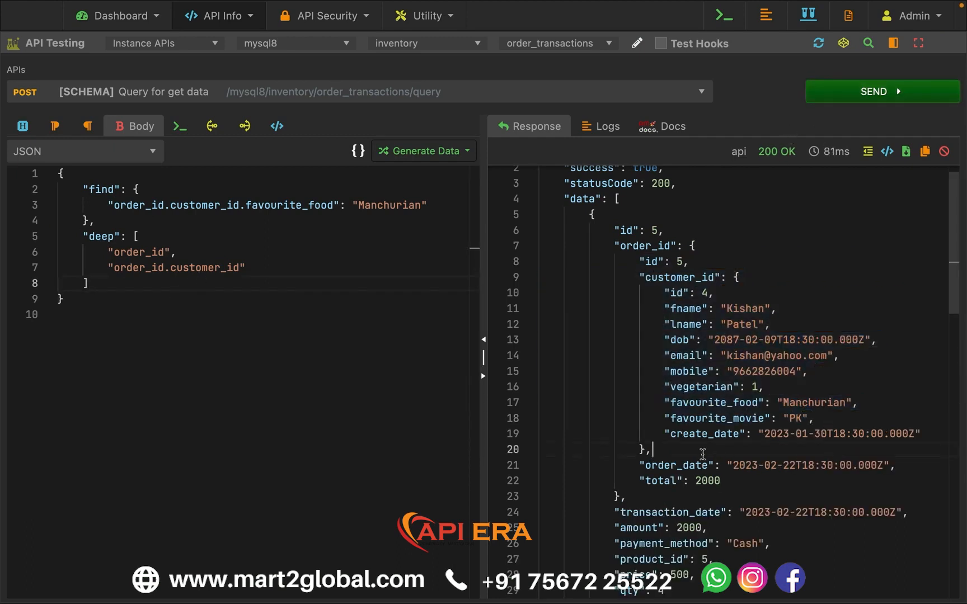
{"action": "scroll", "coordinate": [668, 427], "scroll_direction": "up", "scroll_amount": 1}
{"action": "left_click", "coordinate": [134, 283]}
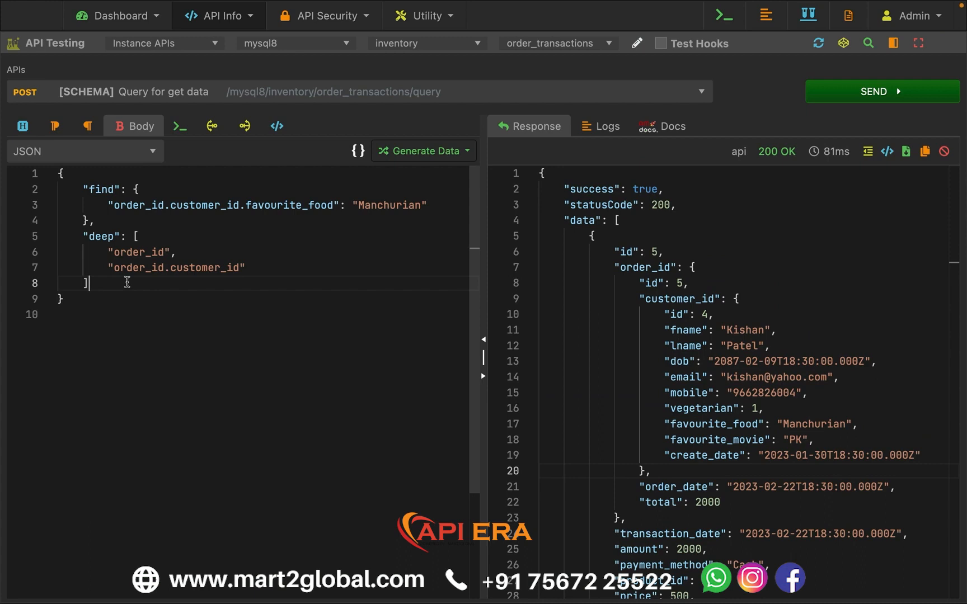
- Remove the deep array from the request body, keeping only the favourite_food find condition, and resend the query
{"action": "left_click", "coordinate": [92, 219], "text": "shift"}
{"action": "key", "text": "super+c"}
{"action": "key", "text": "BackSpace"}
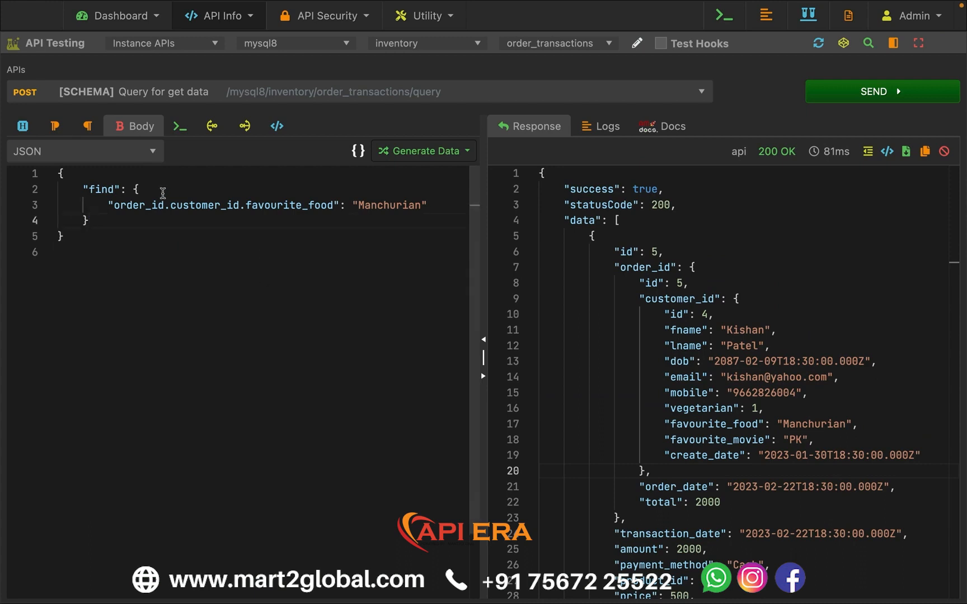
{"action": "left_click_drag", "start_coordinate": [109, 205], "coordinate": [441, 202]}
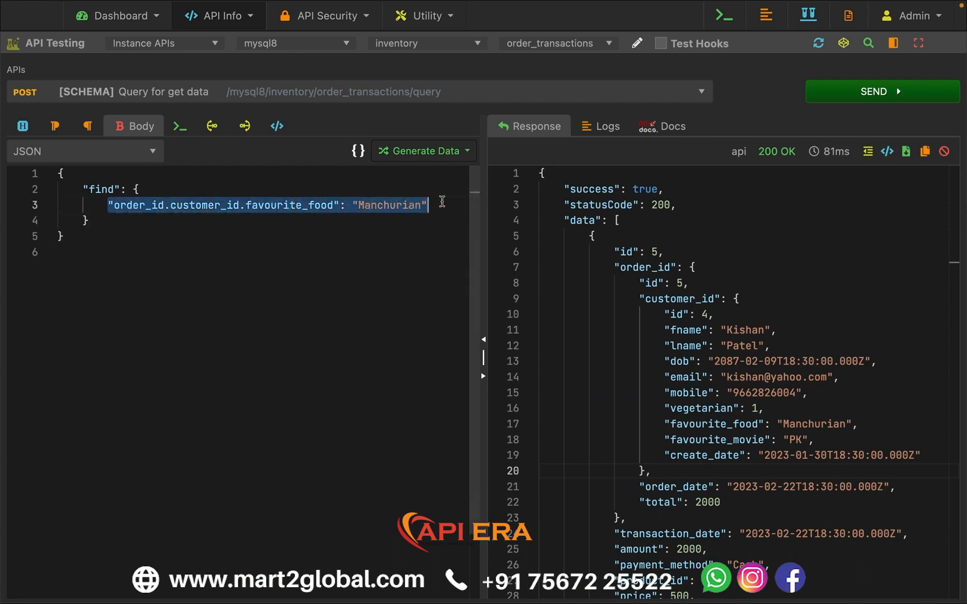
{"action": "left_click", "coordinate": [389, 258]}
{"action": "key", "text": "super+Return"}
- Put the deep array with "order_id" and "order_id.customer_id" back after the find object and resend the query
{"action": "left_click", "coordinate": [235, 223]}
{"action": "key", "text": "super+v"}
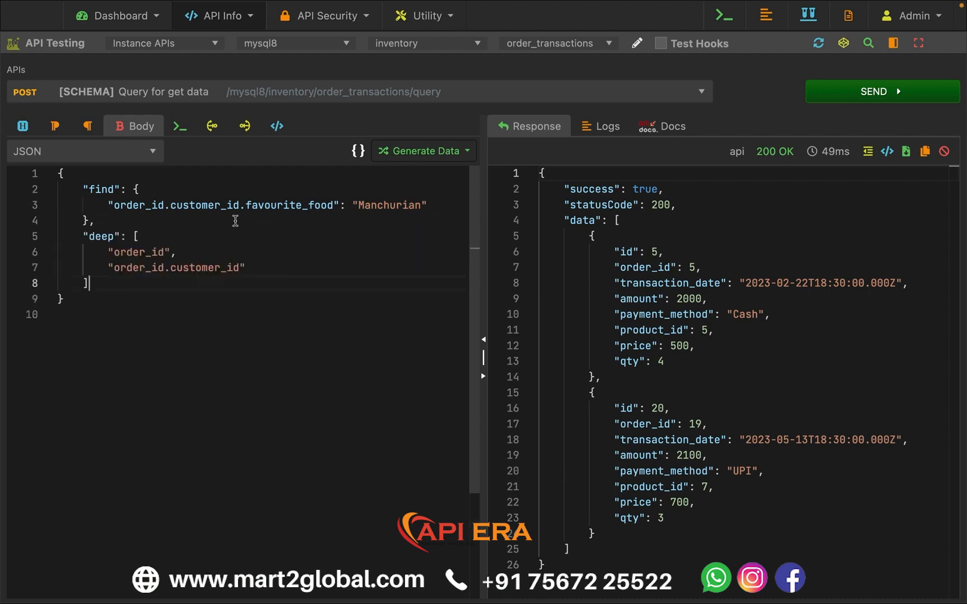
{"action": "left_click", "coordinate": [825, 94]}
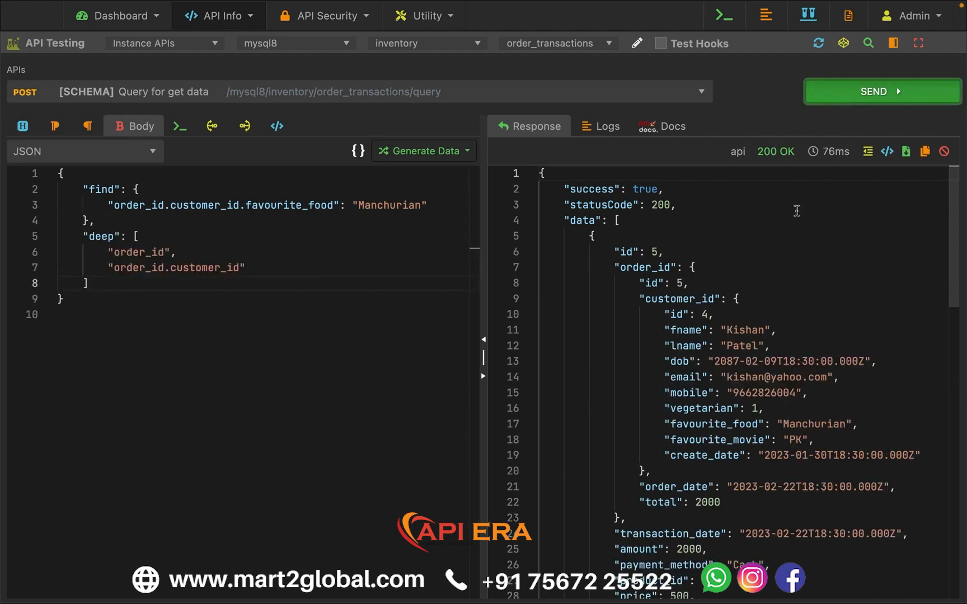
- Examine the nested order_id and customer_id objects in the response against the favourite_food find condition
{"action": "left_click_drag", "start_coordinate": [718, 270], "coordinate": [729, 440]}
{"action": "left_click", "coordinate": [729, 440]}
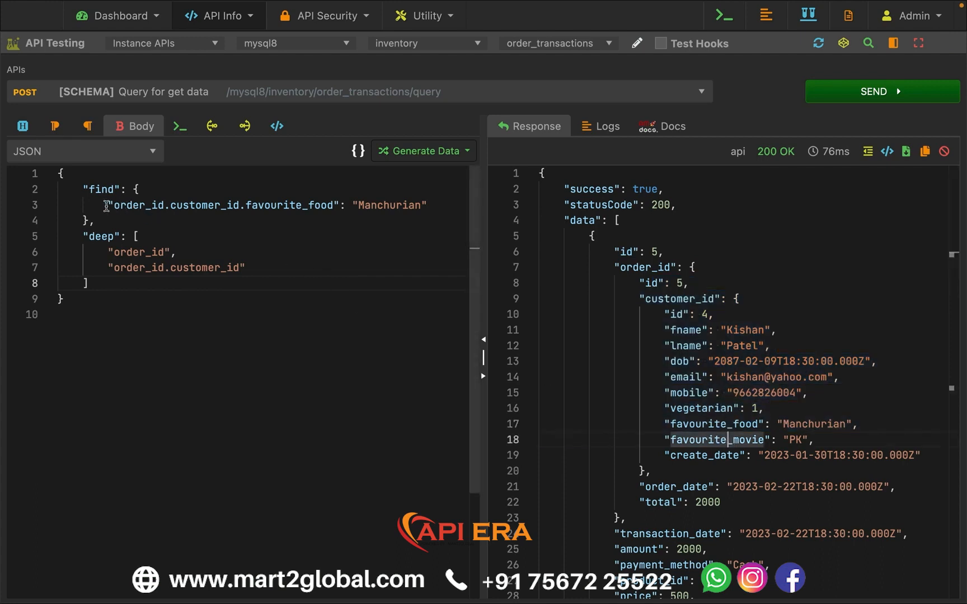
{"action": "left_click_drag", "start_coordinate": [107, 206], "coordinate": [432, 202]}
{"action": "left_click", "coordinate": [277, 331]}
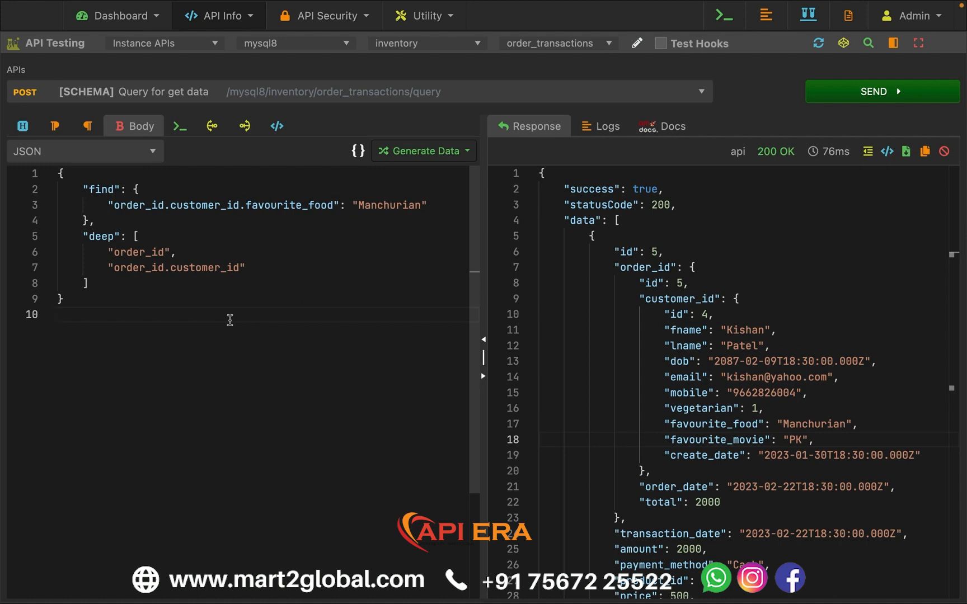
{"action": "left_click", "coordinate": [633, 264]}
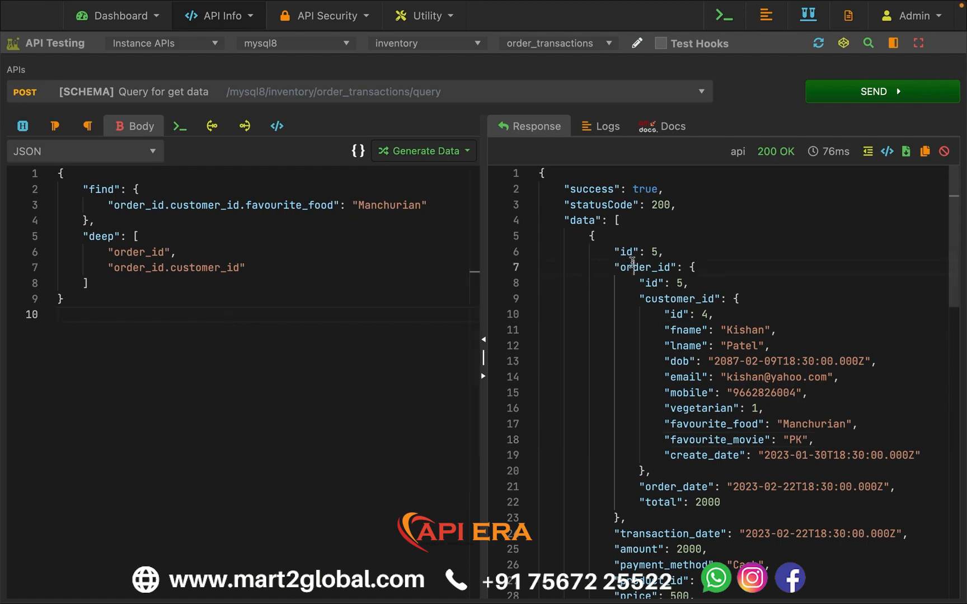
{"action": "left_click", "coordinate": [283, 346]}
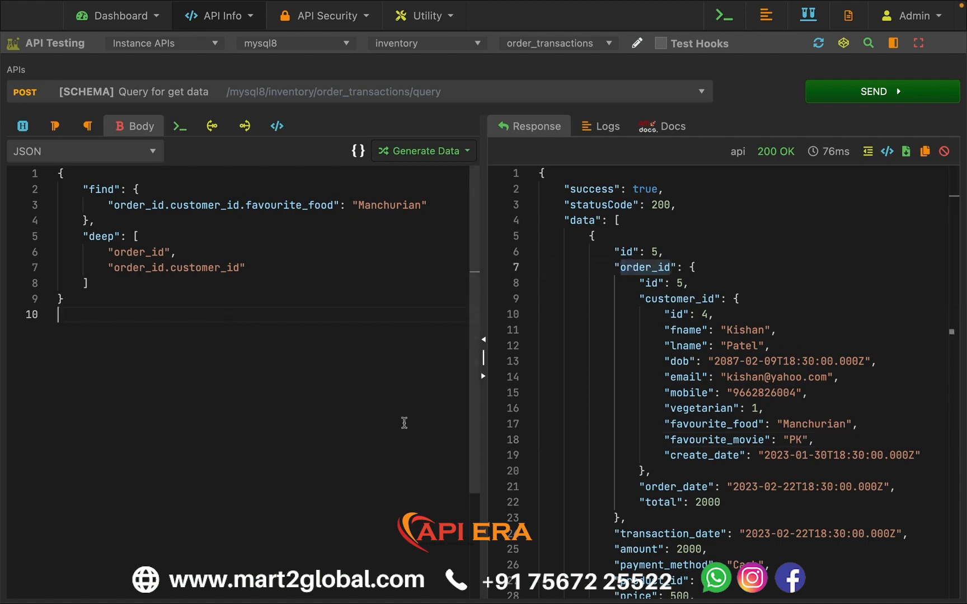
{"action": "double_click", "coordinate": [672, 299]}
{"action": "left_click", "coordinate": [392, 367]}
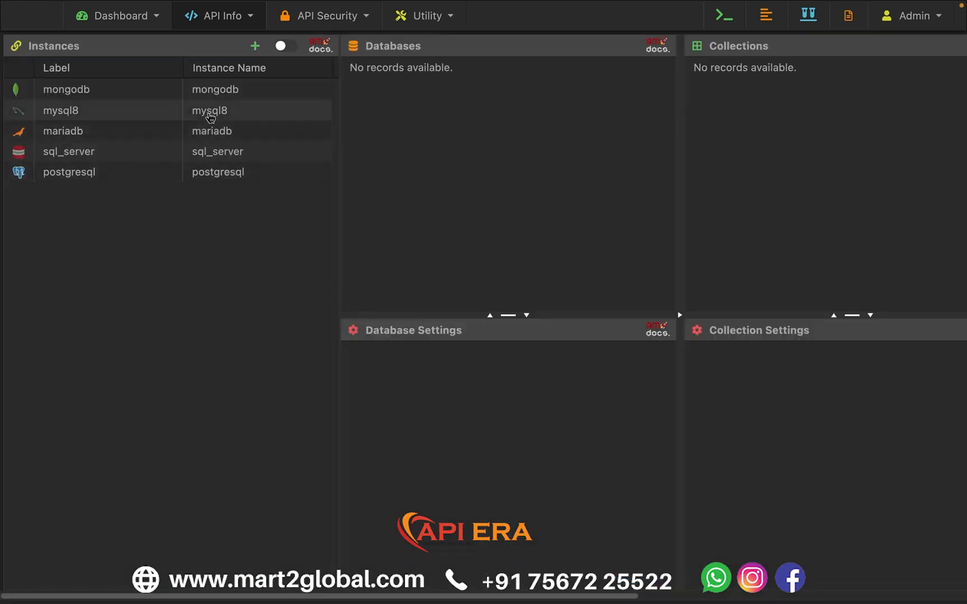
- Open the schema of order_transactions in the mysql8 inventory database and inspect the table and column reference of order_id
{"action": "left_click", "coordinate": [211, 115]}
{"action": "left_click", "coordinate": [406, 90]}
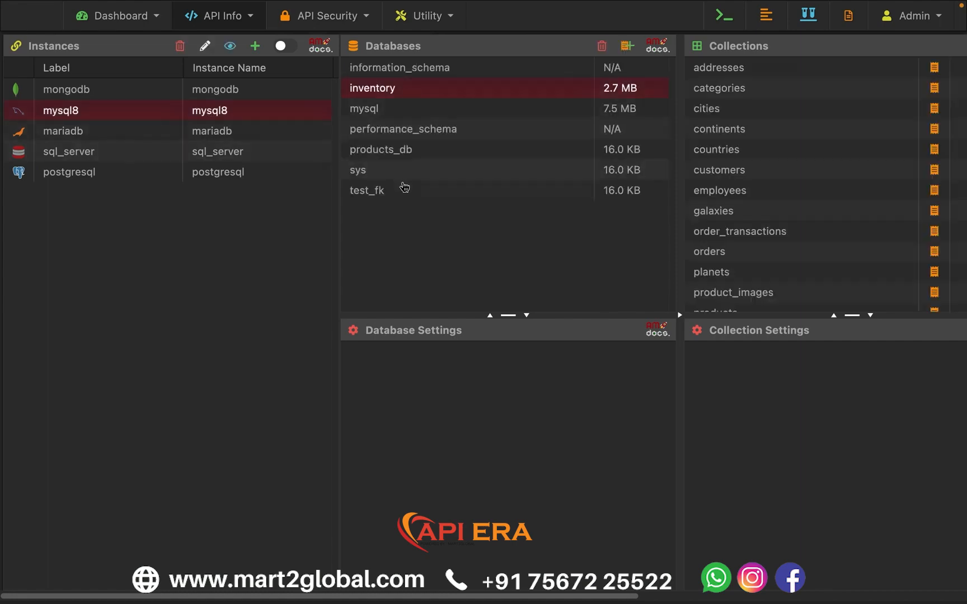
{"action": "left_click", "coordinate": [438, 231]}
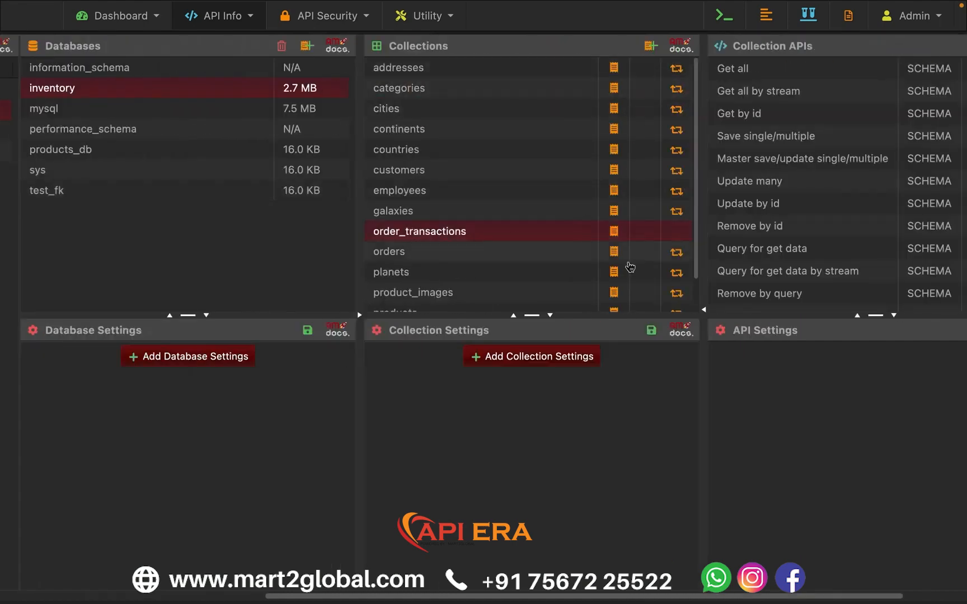
{"action": "left_click", "coordinate": [613, 233]}
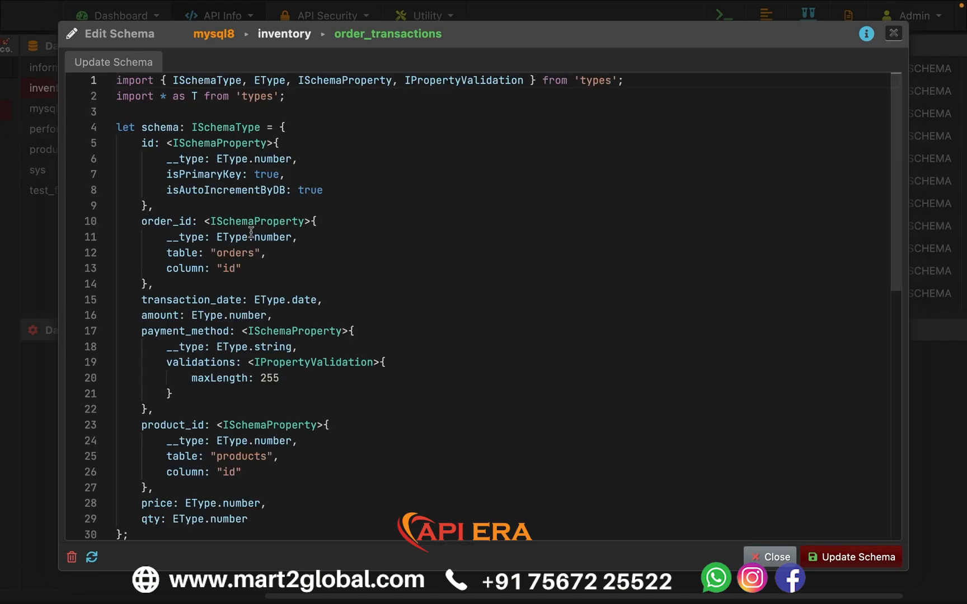
{"action": "left_click", "coordinate": [266, 265]}
{"action": "left_click_drag", "start_coordinate": [172, 252], "coordinate": [249, 267]}
{"action": "left_click", "coordinate": [309, 279]}
- Add empty instance and database properties to the order_id field, between its __type and table lines
{"action": "left_click", "coordinate": [319, 238]}
{"action": "key", "text": "Return"}
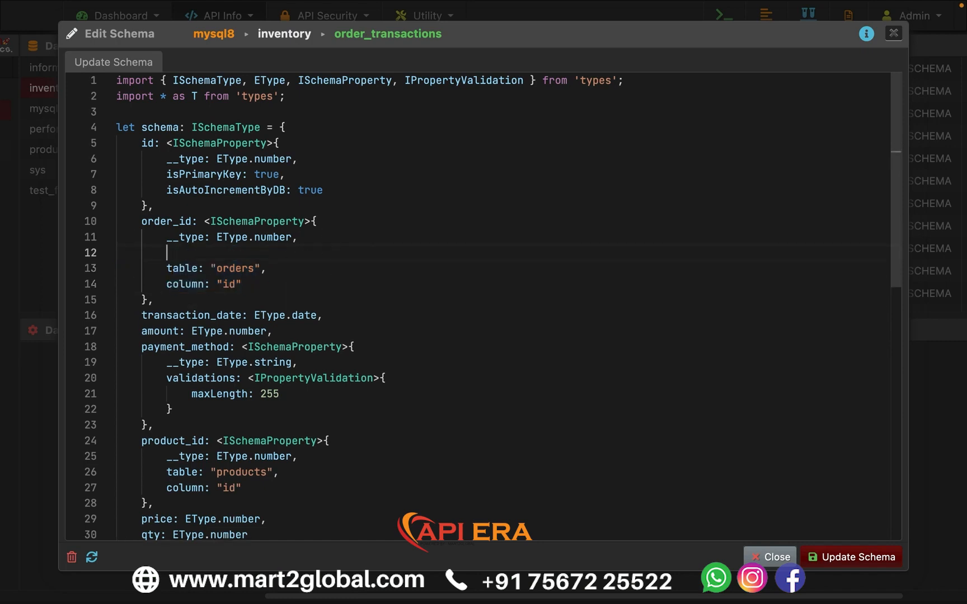
{"action": "type", "text": "instance: '',"}
{"action": "key", "text": "Return"}
{"action": "type", "text": "database:"}
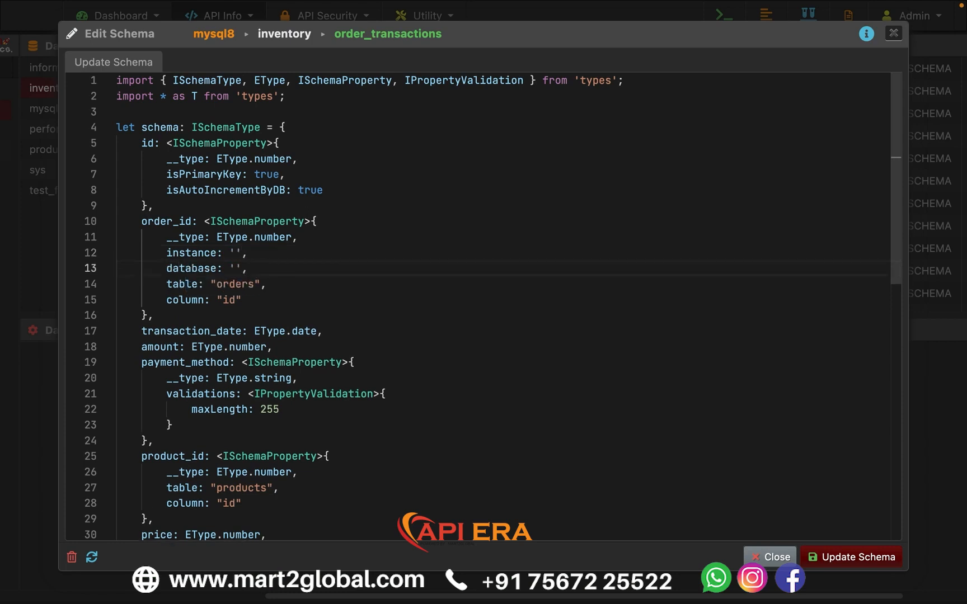
- Set the order_id reference's instance to 'mongodb' and database to 'inventory', and save the order_transactions schema
{"action": "left_click", "coordinate": [181, 286]}
{"action": "left_click", "coordinate": [232, 255]}
{"action": "type", "text": "mongodb"}
{"action": "key", "text": "Down"}
{"action": "key", "text": "Left"}
{"action": "type", "text": "inventory"}
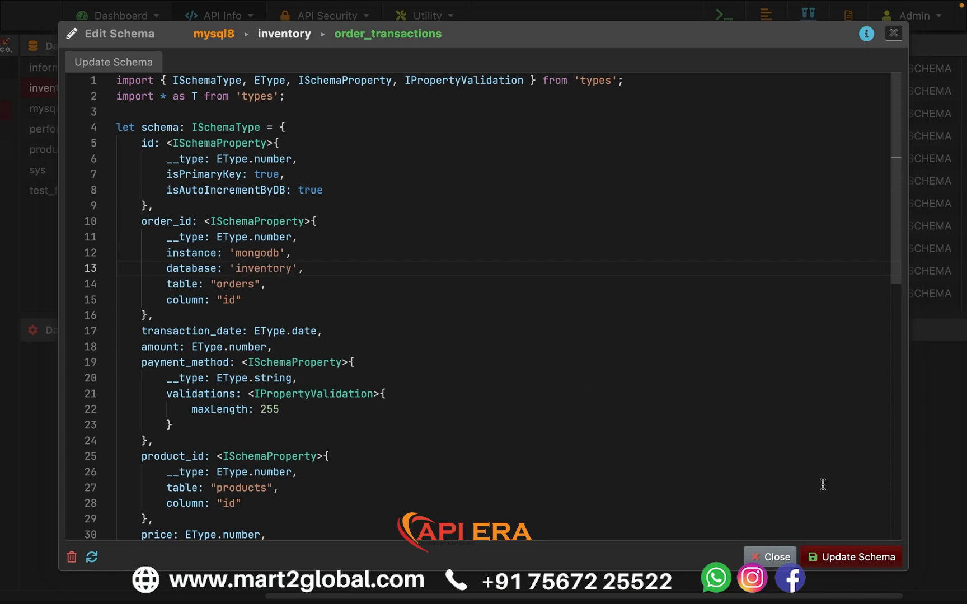
{"action": "left_click", "coordinate": [846, 559]}
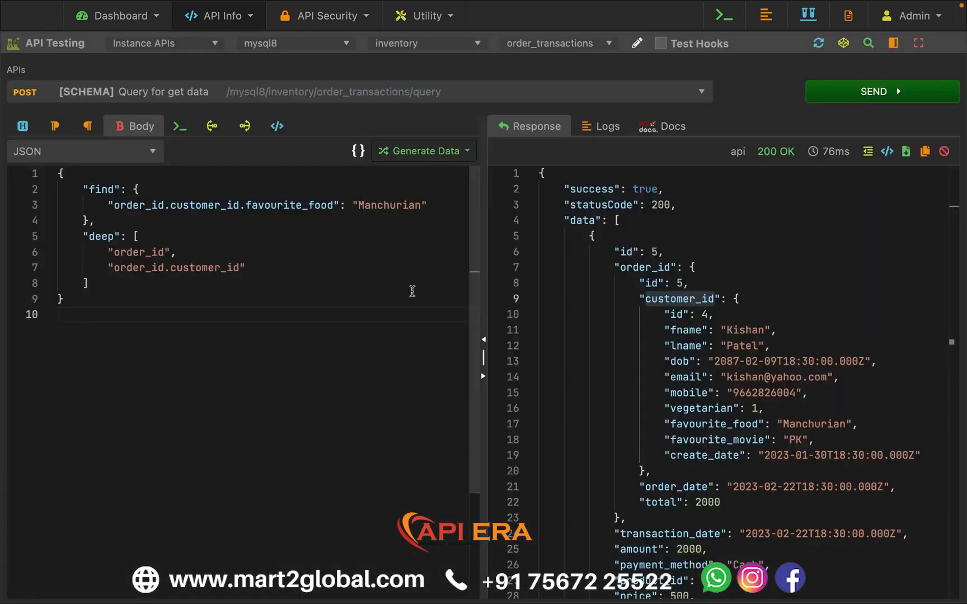
- Resend the order_transactions query and examine the response message for the instance, database, collection and keys it names
{"action": "left_click", "coordinate": [842, 94]}
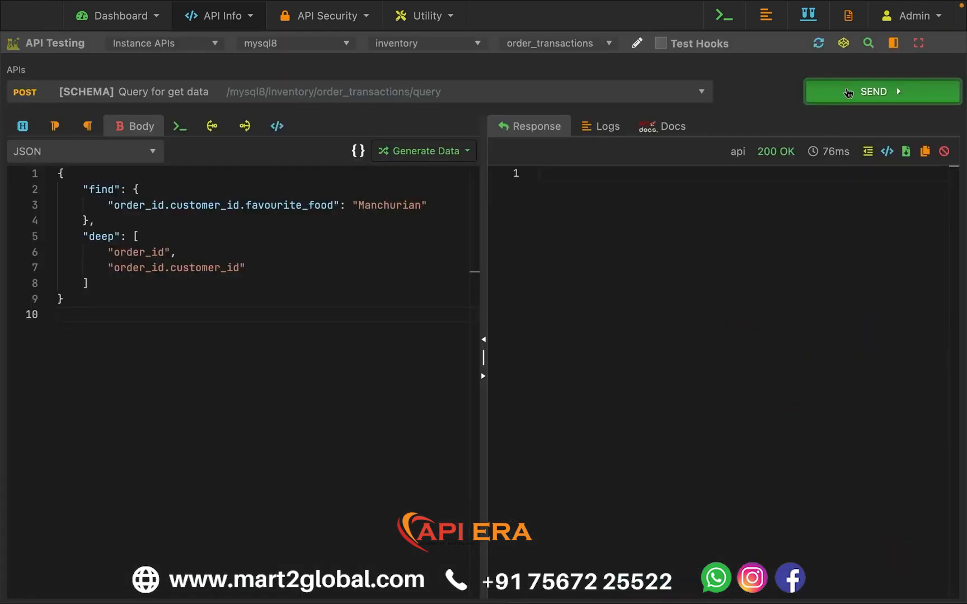
{"action": "left_click", "coordinate": [782, 235]}
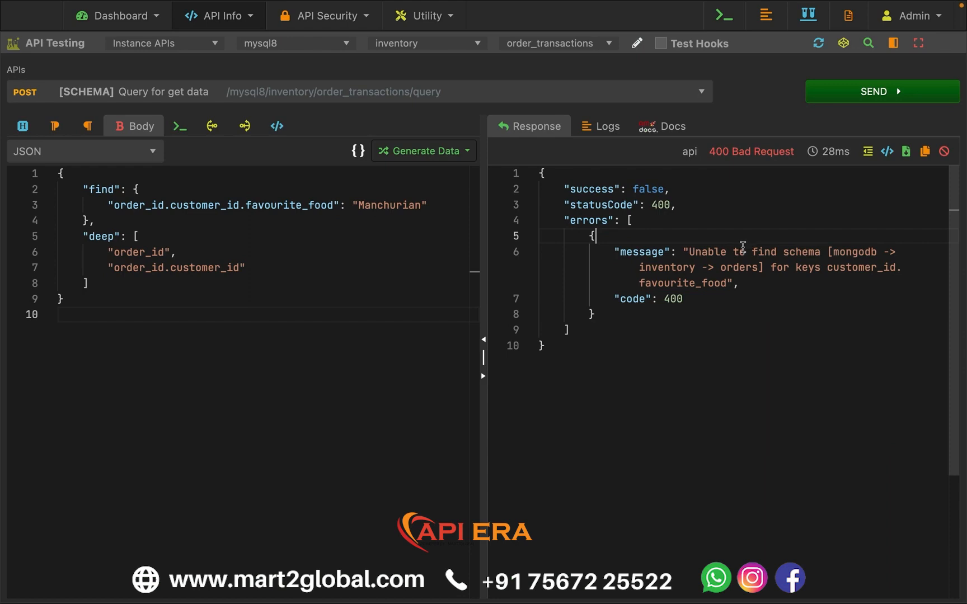
{"action": "double_click", "coordinate": [867, 268]}
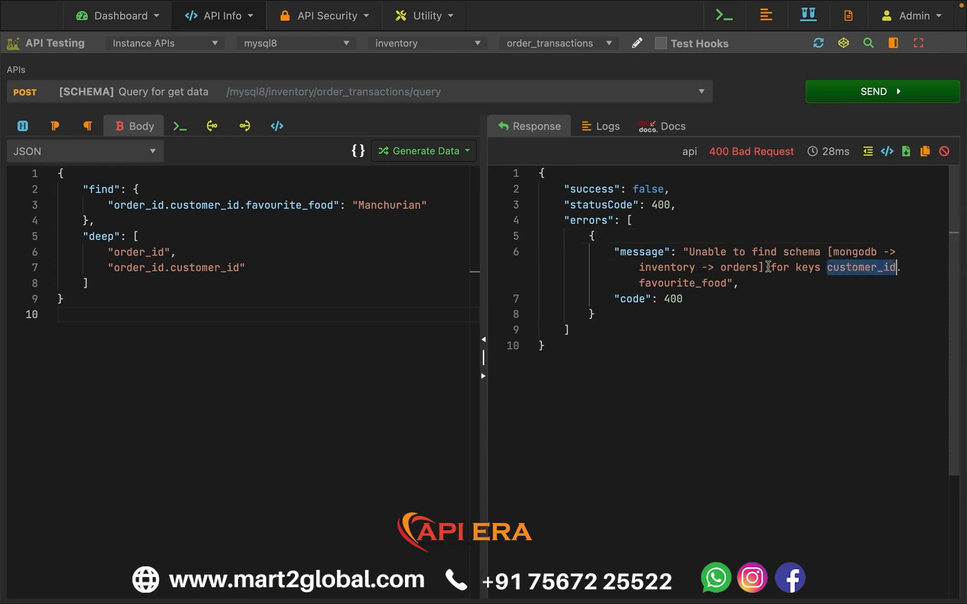
{"action": "double_click", "coordinate": [849, 251]}
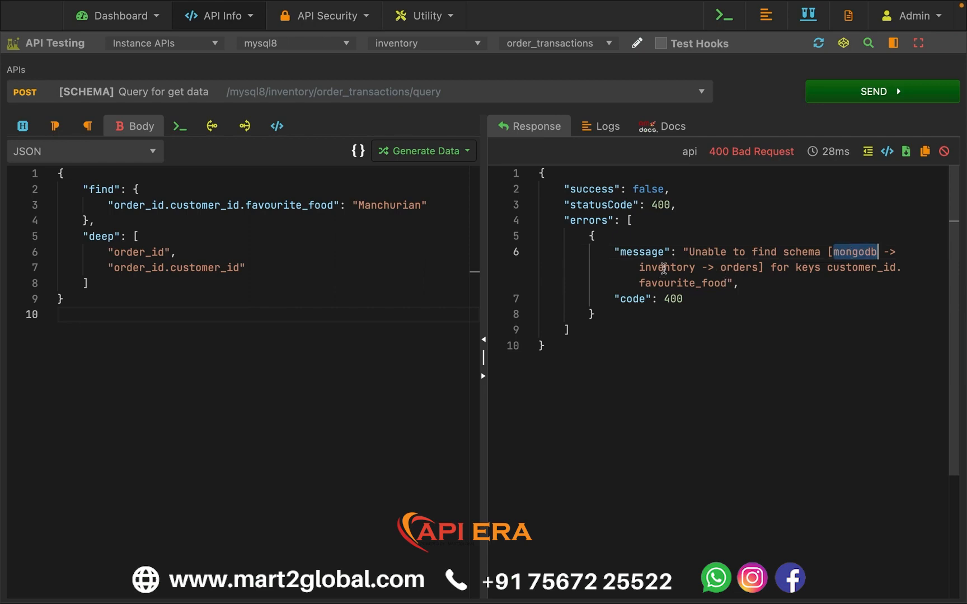
{"action": "left_click", "coordinate": [665, 268]}
{"action": "double_click", "coordinate": [740, 268]}
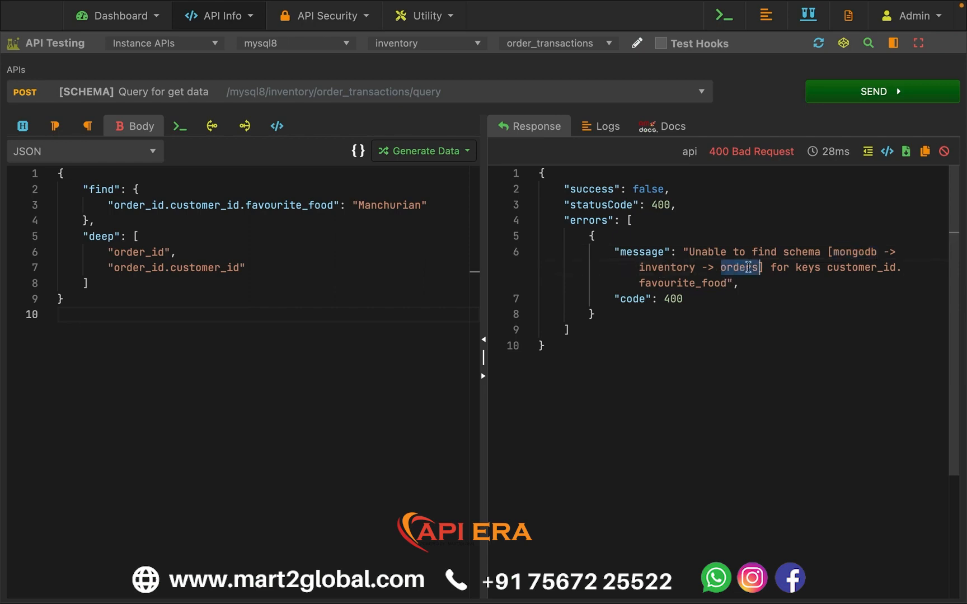
{"action": "left_click", "coordinate": [348, 302]}
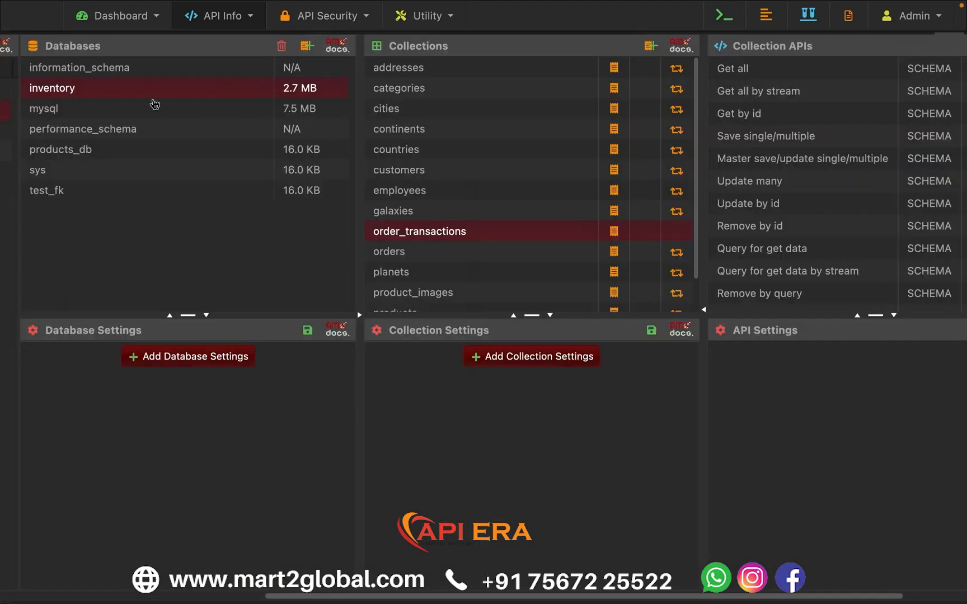
- Open the schema of the orders collection in the mongodb instance's inventory database
{"action": "scroll", "coordinate": [154, 105], "scroll_direction": "left", "scroll_amount": 5}
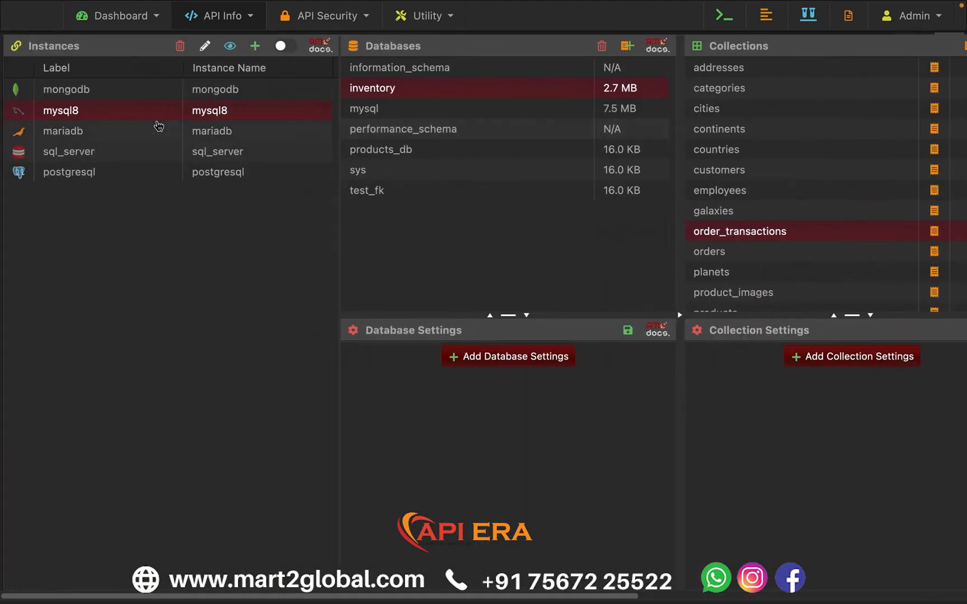
{"action": "left_click", "coordinate": [101, 97]}
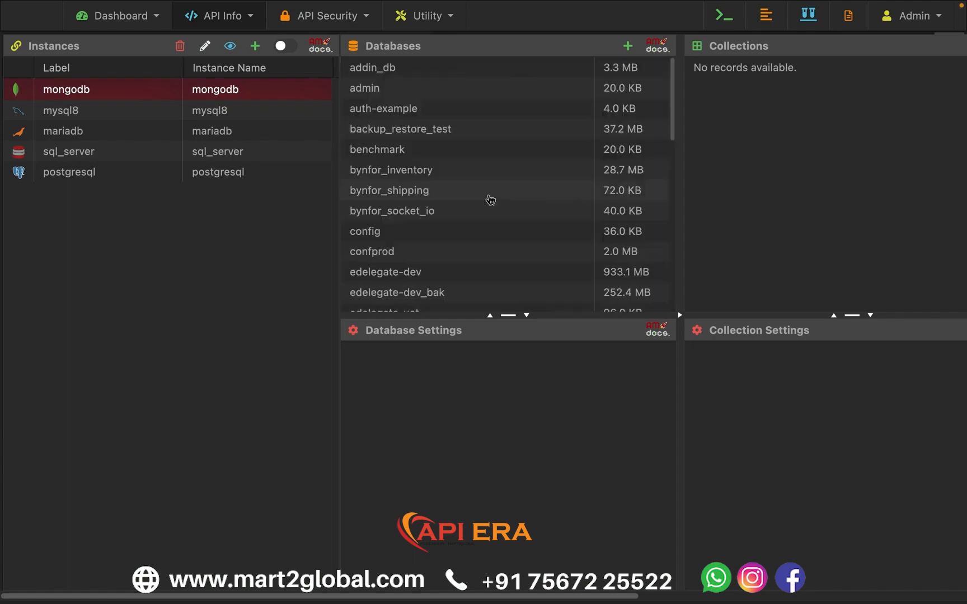
{"action": "scroll", "coordinate": [490, 199], "scroll_direction": "down", "scroll_amount": 5}
{"action": "left_click", "coordinate": [403, 196]}
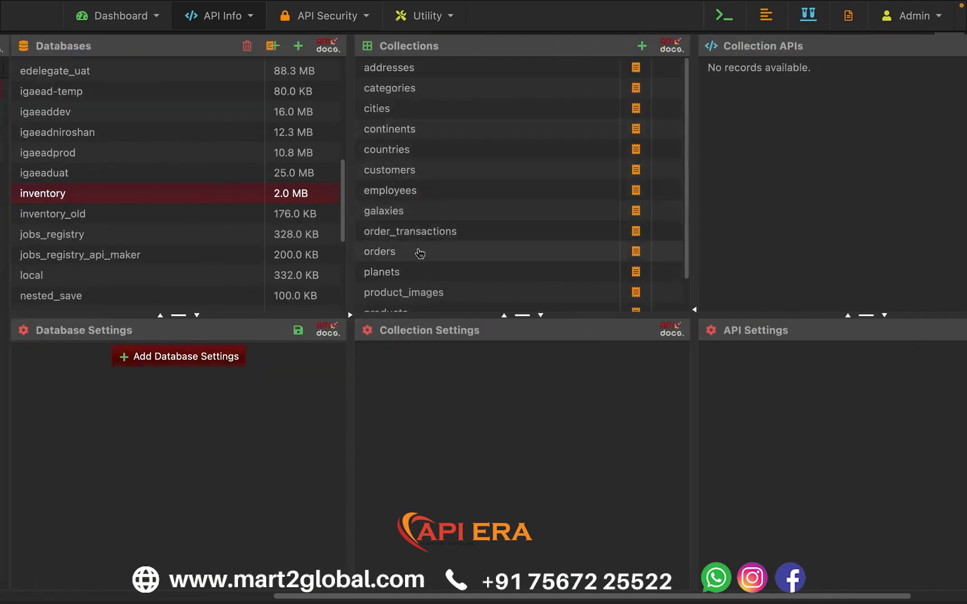
{"action": "left_click", "coordinate": [420, 252]}
{"action": "left_click", "coordinate": [635, 251]}
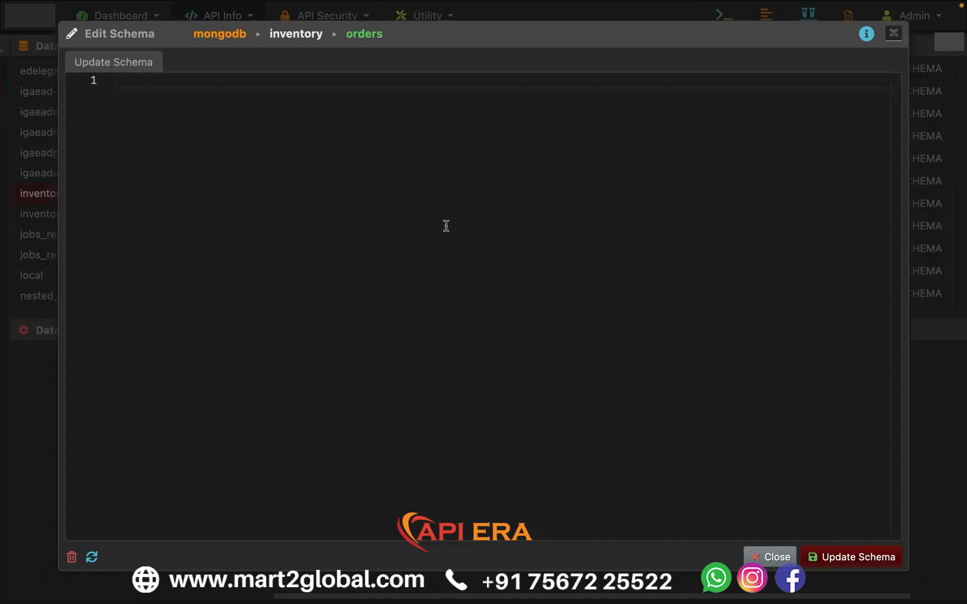
- Add empty instance, database and collection properties to the customer_id field after its validations block
{"action": "left_click", "coordinate": [262, 218]}
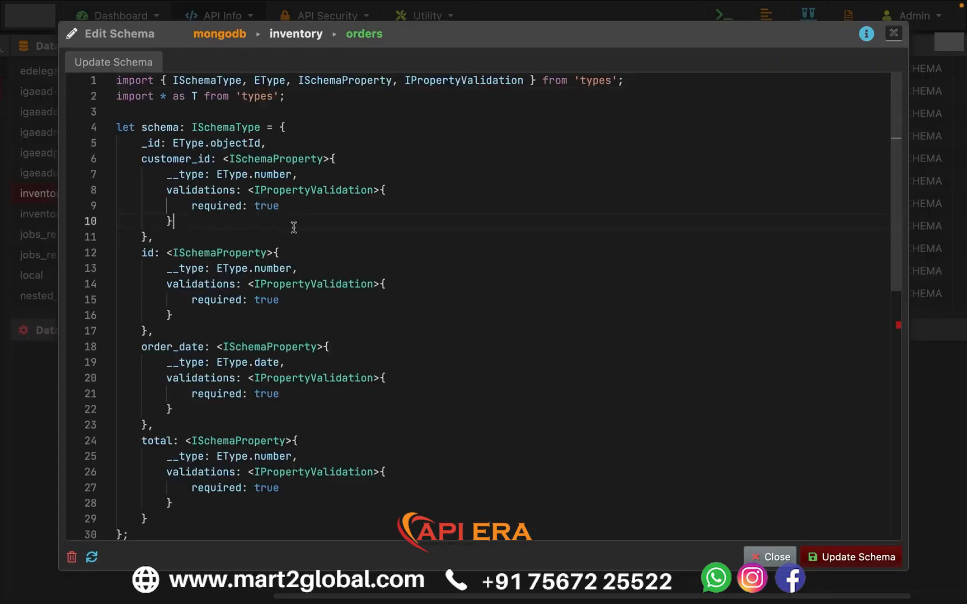
{"action": "type", "text": ","}
{"action": "key", "text": "Return"}
{"action": "type", "text": "instance: '',"}
{"action": "key", "text": "Return"}
{"action": "type", "text": "database: '',"}
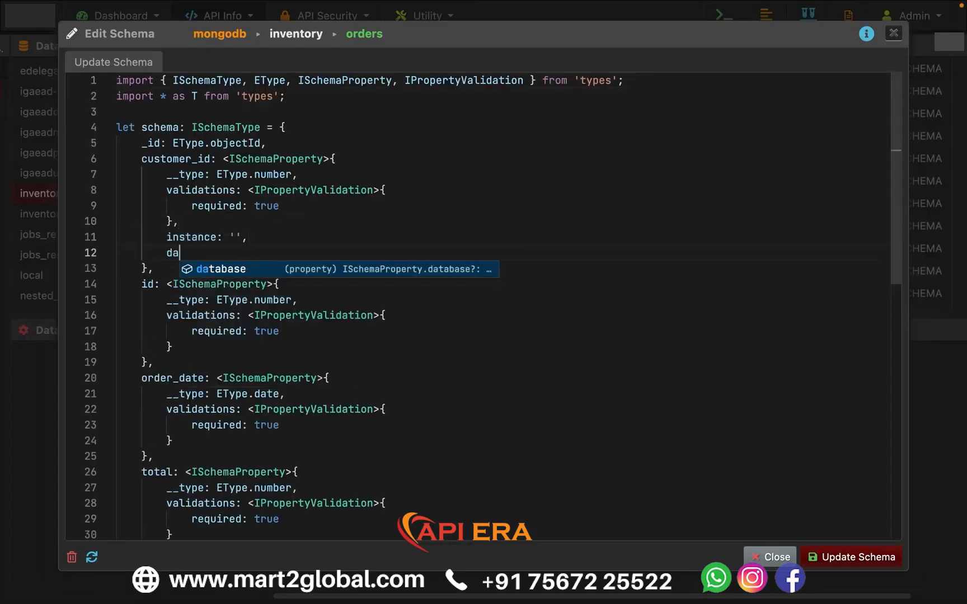
{"action": "key", "text": "Return"}
{"action": "key", "text": "ctrl+space"}
{"action": "key", "text": "Return"}
{"action": "type", "text": ": '',"}
{"action": "key", "text": "Return"}
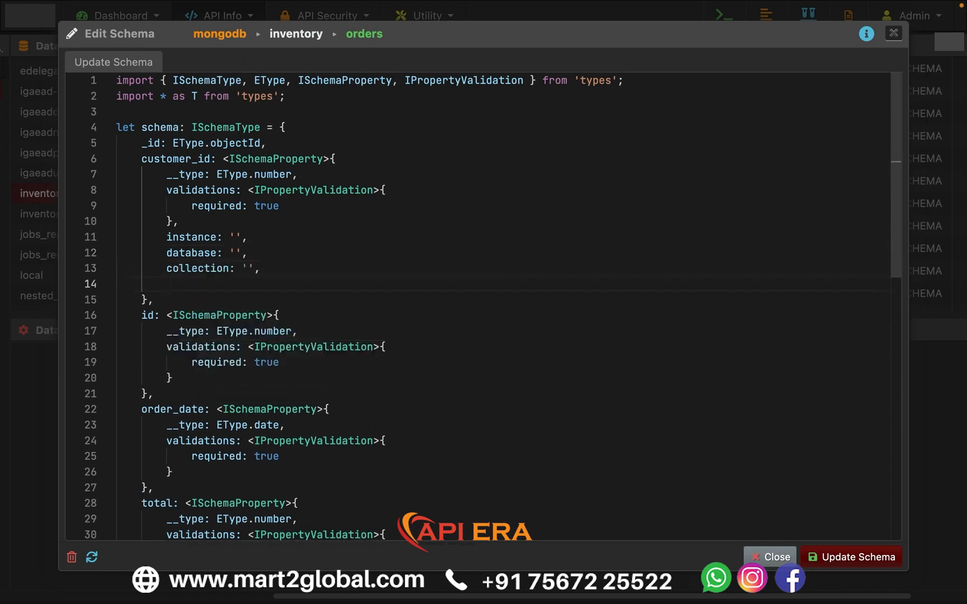
- Add a column property with the value 'id' to the customer_id field below collection
{"action": "type", "text": "column: '',"}
{"action": "key", "text": "Left"}
{"action": "key", "text": "Left"}
{"action": "type", "text": "id"}
{"action": "key", "text": "Up"}
{"action": "key", "text": "Up"}
{"action": "key", "text": "Up"}
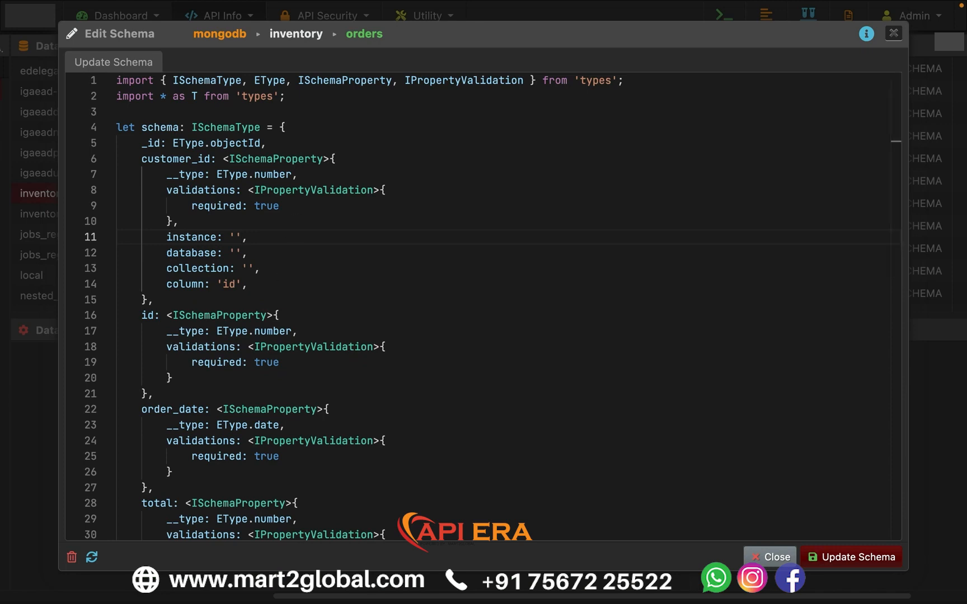
- Set the customer_id reference's instance to 'sql_server' and its database to 'inventory'
{"action": "left_click", "coordinate": [287, 361]}
{"action": "left_click", "coordinate": [236, 238]}
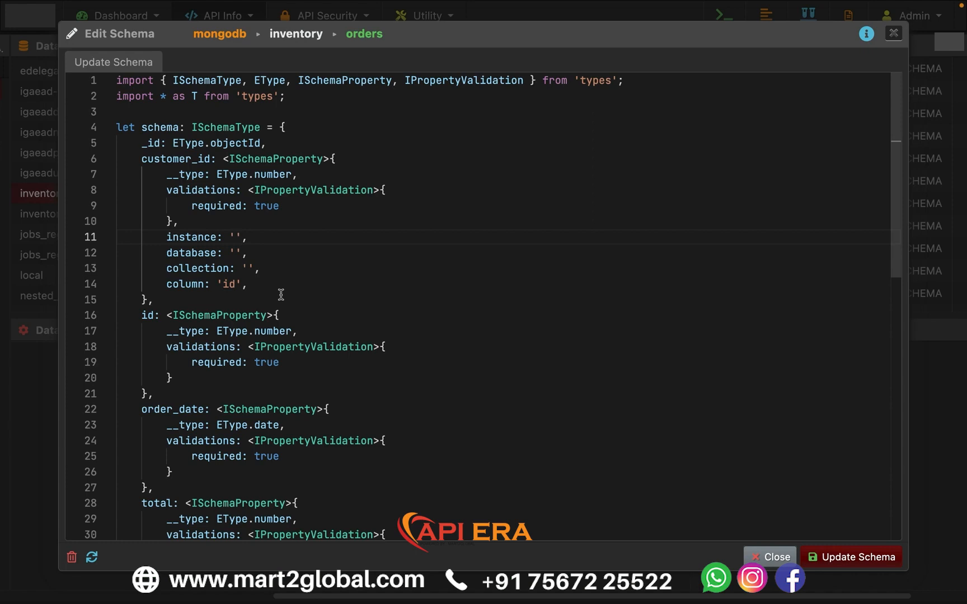
{"action": "type", "text": "sql_ser"}
{"action": "type", "text": "ventory"}
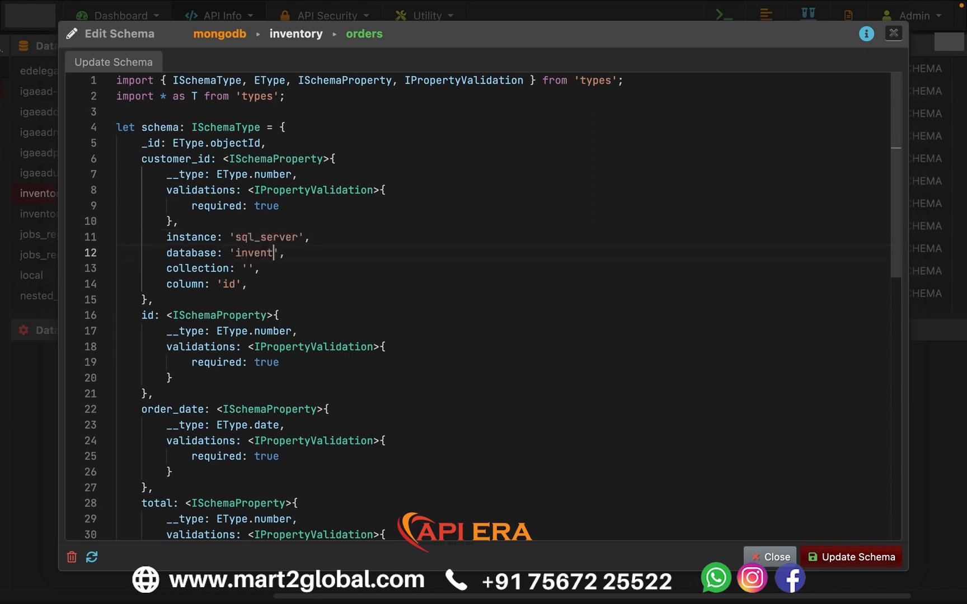
- Set the customer_id reference's collection to 'dbo.customers' and save the orders schema
{"action": "key", "text": "Down"}
{"action": "key", "text": "Left"}
{"action": "type", "text": "dbo.customers"}
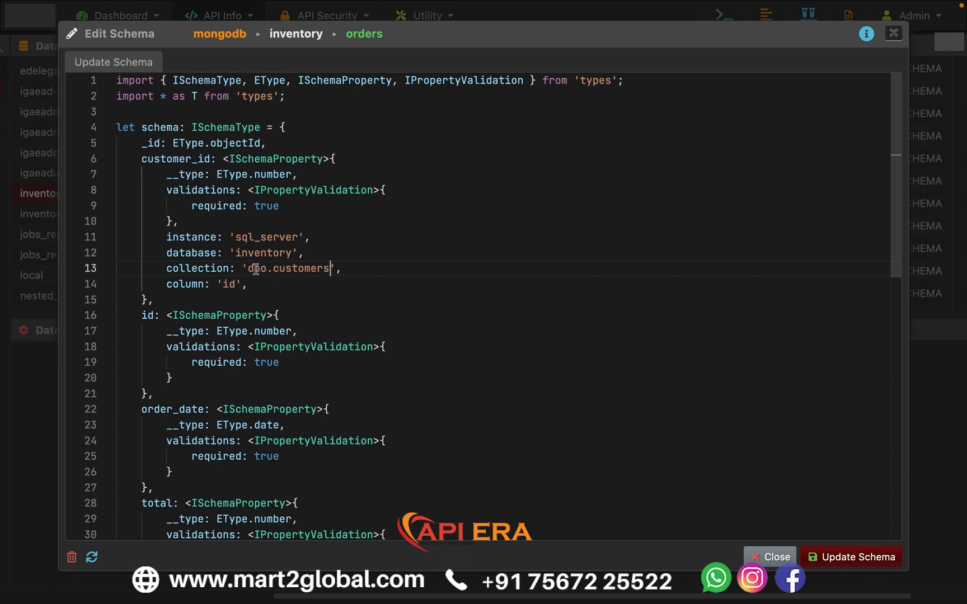
{"action": "left_click_drag", "start_coordinate": [247, 268], "coordinate": [273, 268]}
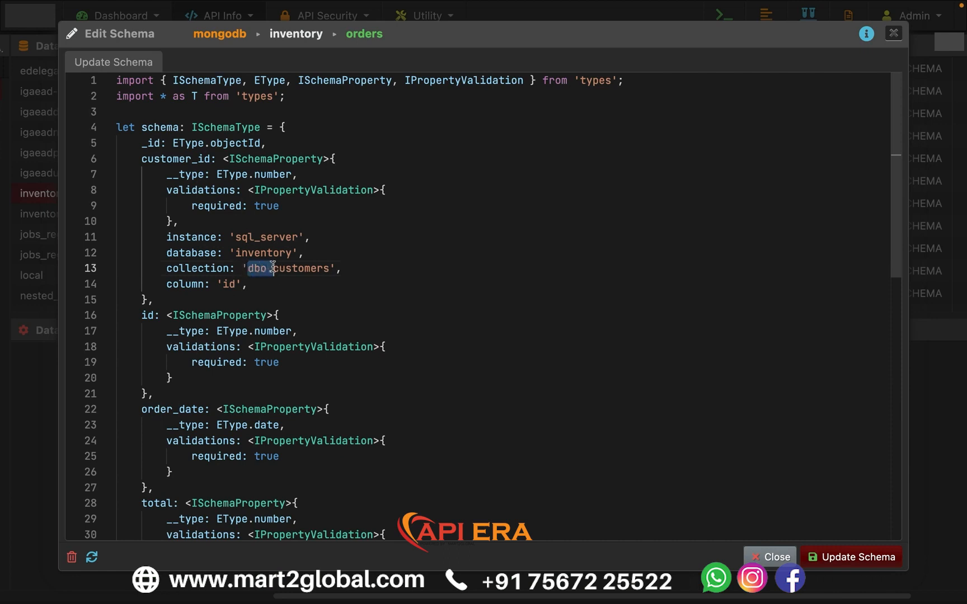
{"action": "left_click", "coordinate": [318, 268]}
{"action": "left_click", "coordinate": [852, 560]}
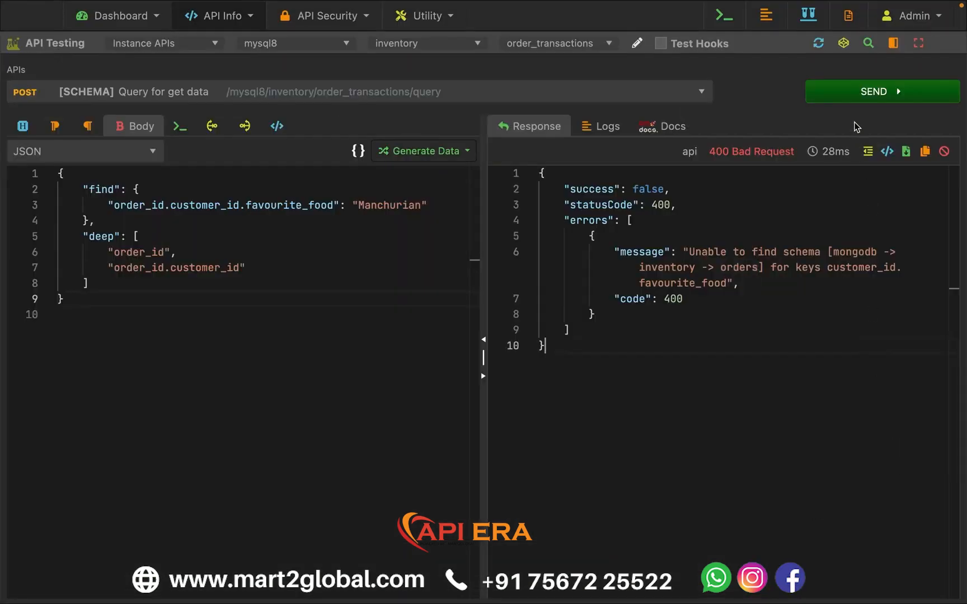
- Run the order_transactions query and examine the nested order_id and customer_id objects in the response, including favourite_food
{"action": "left_click", "coordinate": [857, 97]}
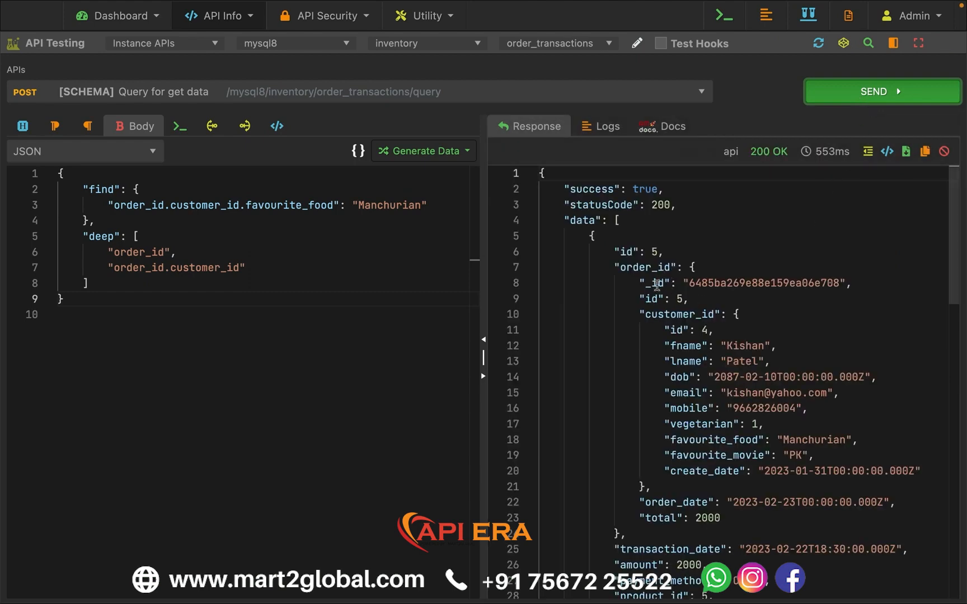
{"action": "left_click_drag", "start_coordinate": [615, 267], "coordinate": [718, 268]}
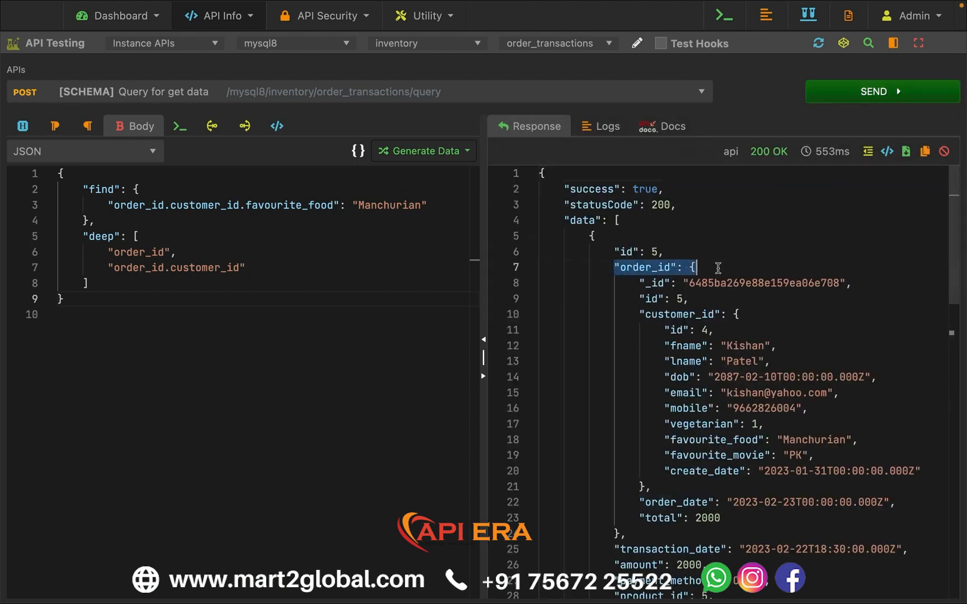
{"action": "left_click", "coordinate": [736, 314]}
{"action": "left_click_drag", "start_coordinate": [631, 272], "coordinate": [708, 296]}
{"action": "left_click", "coordinate": [729, 300]}
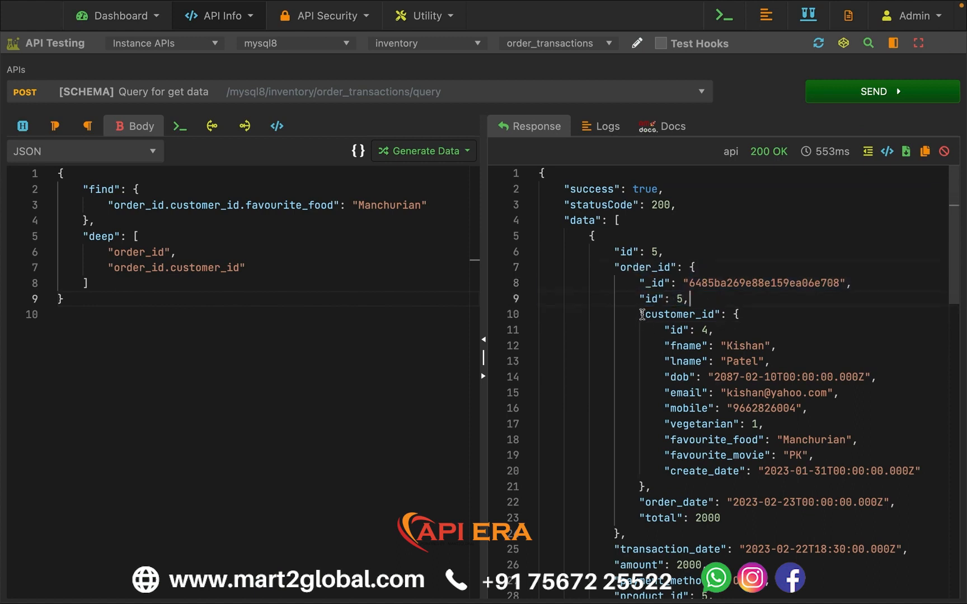
{"action": "left_click_drag", "start_coordinate": [642, 314], "coordinate": [775, 346]}
{"action": "left_click_drag", "start_coordinate": [664, 330], "coordinate": [750, 440]}
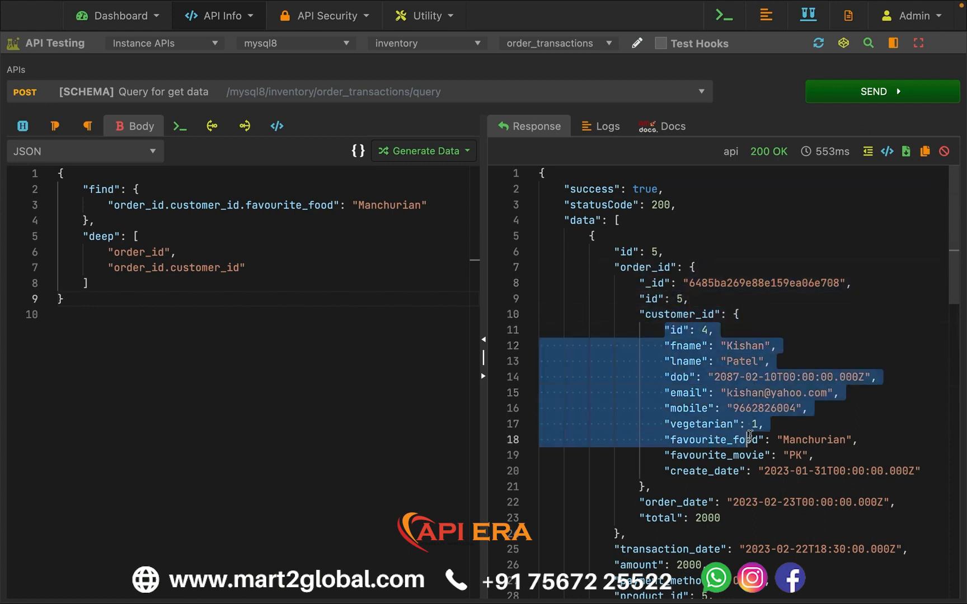
{"action": "double_click", "coordinate": [750, 439]}
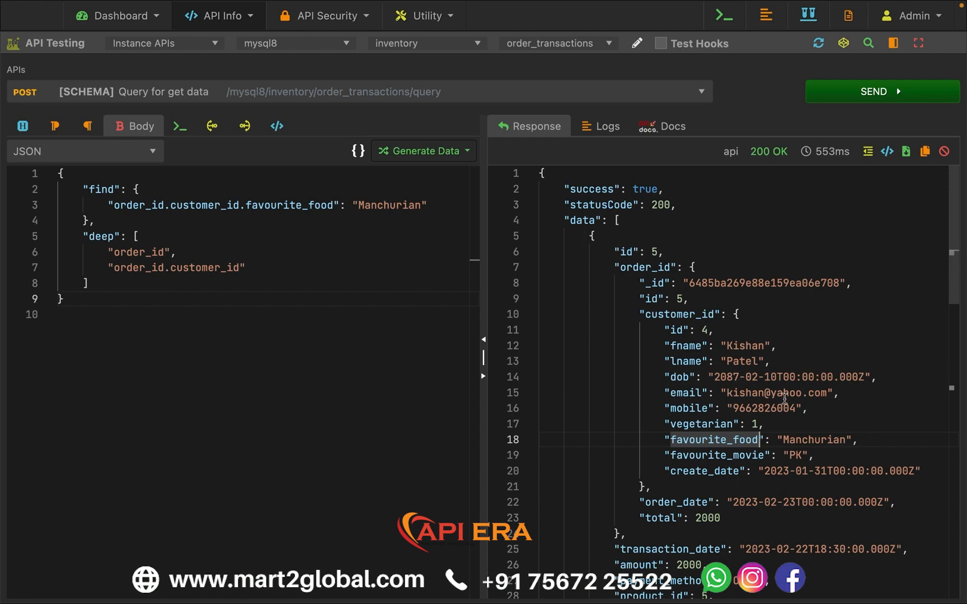
{"action": "scroll", "coordinate": [785, 399], "scroll_direction": "down", "scroll_amount": 1}
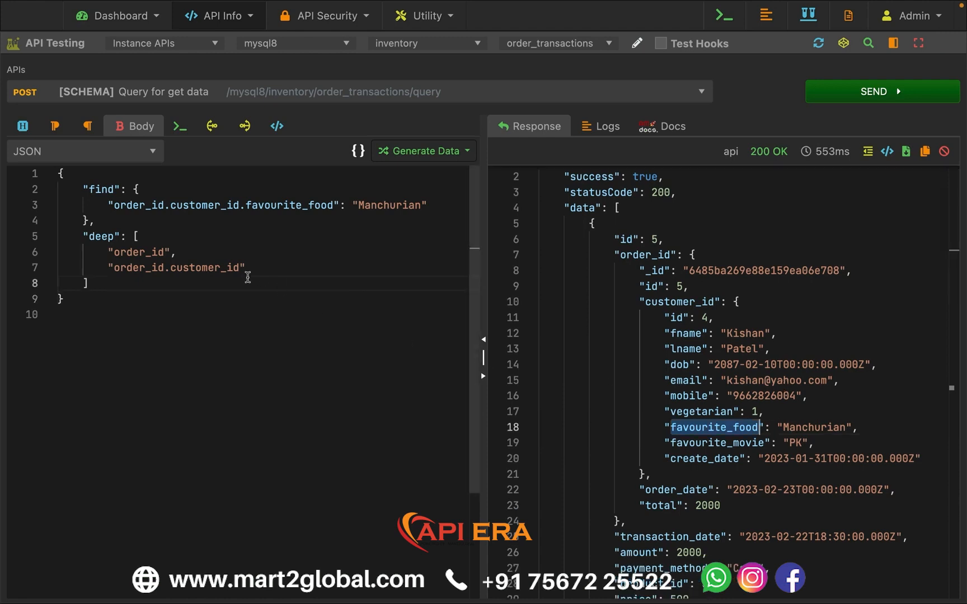
- Insert "product_id" and "product_id.category_id" at the start of the deep array and run the query to review the expanded product data
{"action": "left_click", "coordinate": [206, 238]}
{"action": "type", "text": "\"product_id\", \"product_id.category_id\","}
{"action": "scroll", "coordinate": [701, 377], "scroll_direction": "down", "scroll_amount": 1}
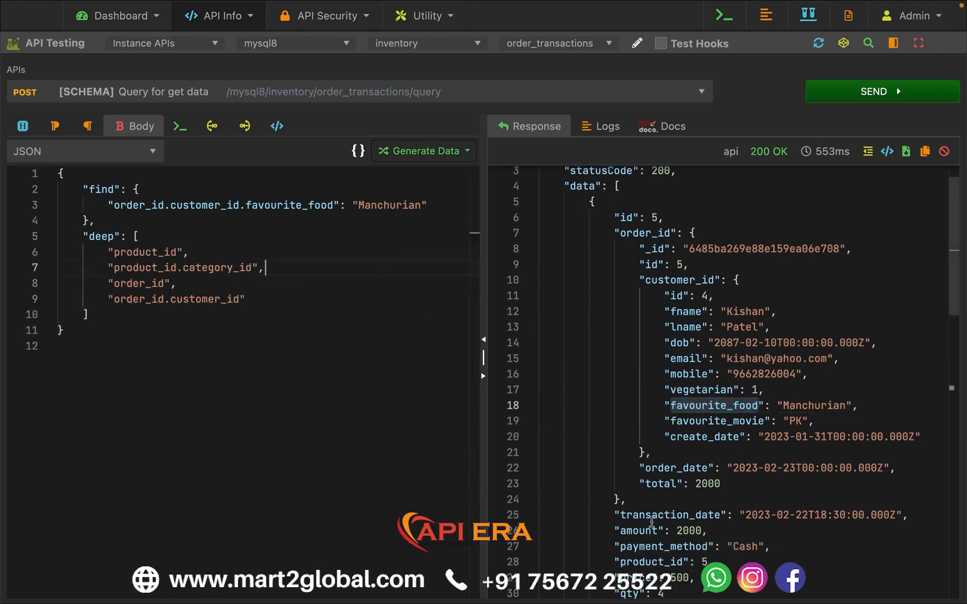
{"action": "left_click_drag", "start_coordinate": [621, 562], "coordinate": [743, 560]}
{"action": "left_click", "coordinate": [835, 92]}
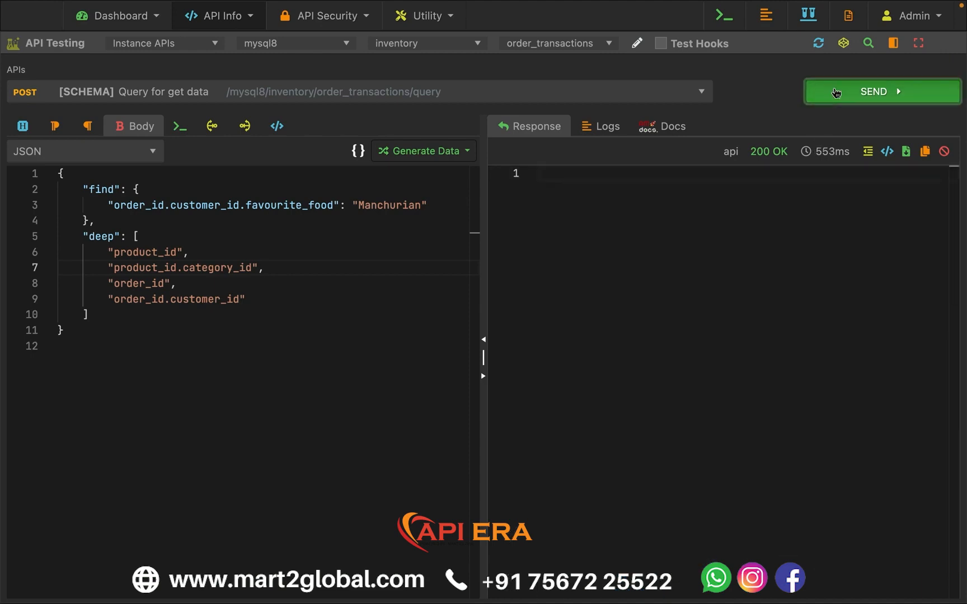
{"action": "scroll", "coordinate": [753, 340], "scroll_direction": "down", "scroll_amount": 3}
{"action": "scroll", "coordinate": [753, 340], "scroll_direction": "down", "scroll_amount": 2}
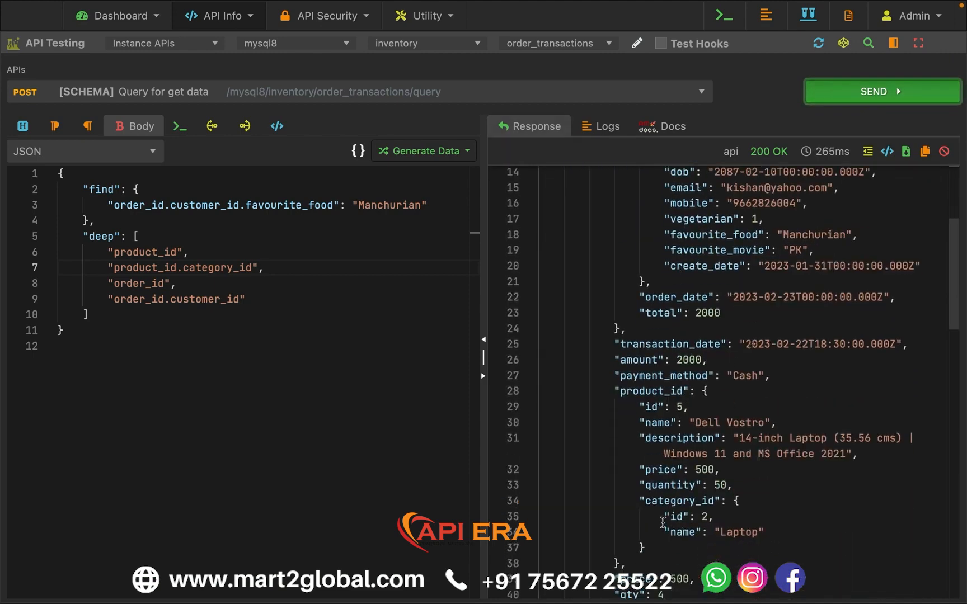
{"action": "left_click_drag", "start_coordinate": [664, 532], "coordinate": [776, 531]}
{"action": "scroll", "coordinate": [769, 487], "scroll_direction": "up", "scroll_amount": 5}
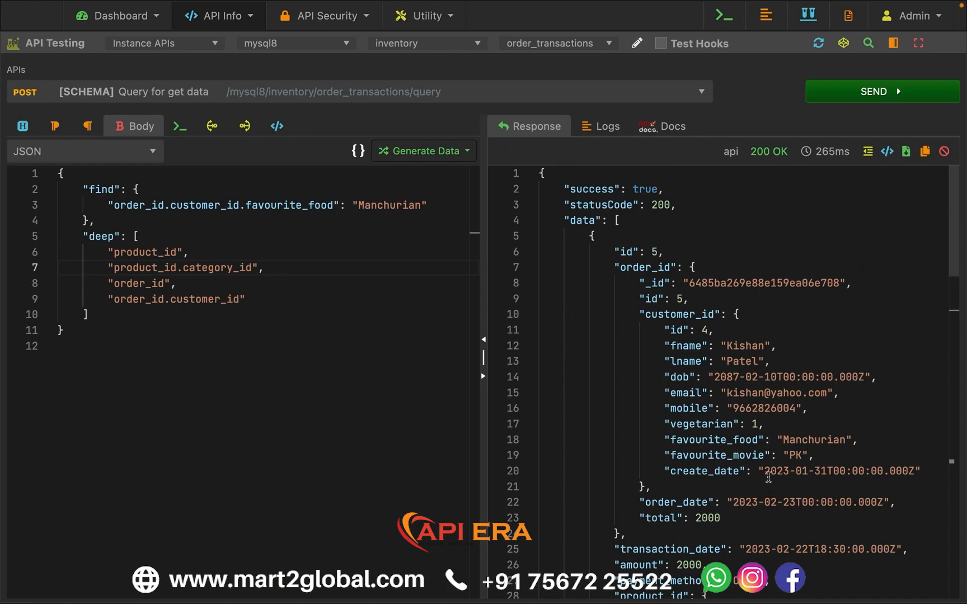
{"action": "scroll", "coordinate": [769, 476], "scroll_direction": "down", "scroll_amount": 12}
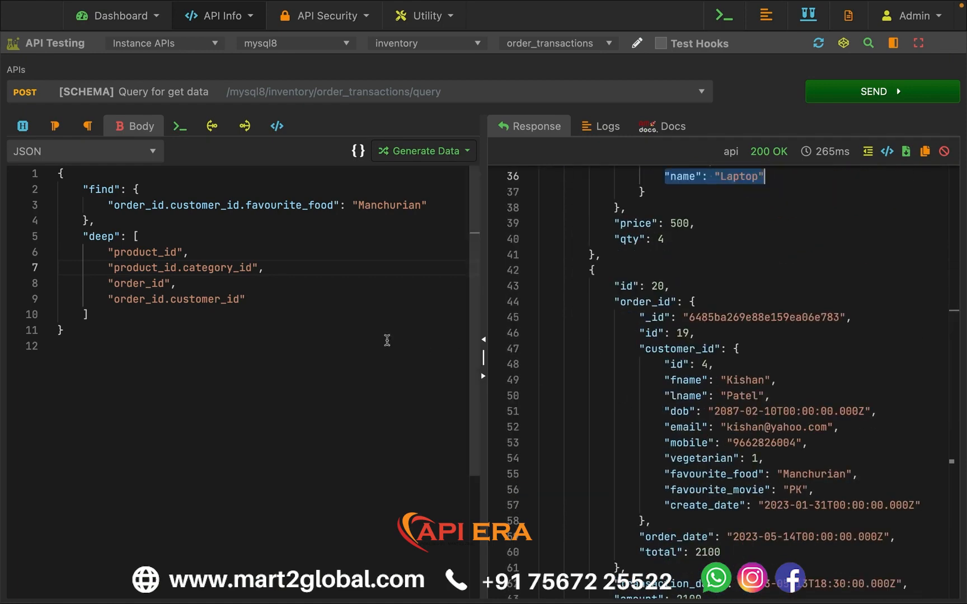
- Add a "product_id.category_id.name" key as the first condition in the find object
{"action": "left_click", "coordinate": [301, 328]}
{"action": "left_click", "coordinate": [181, 191]}
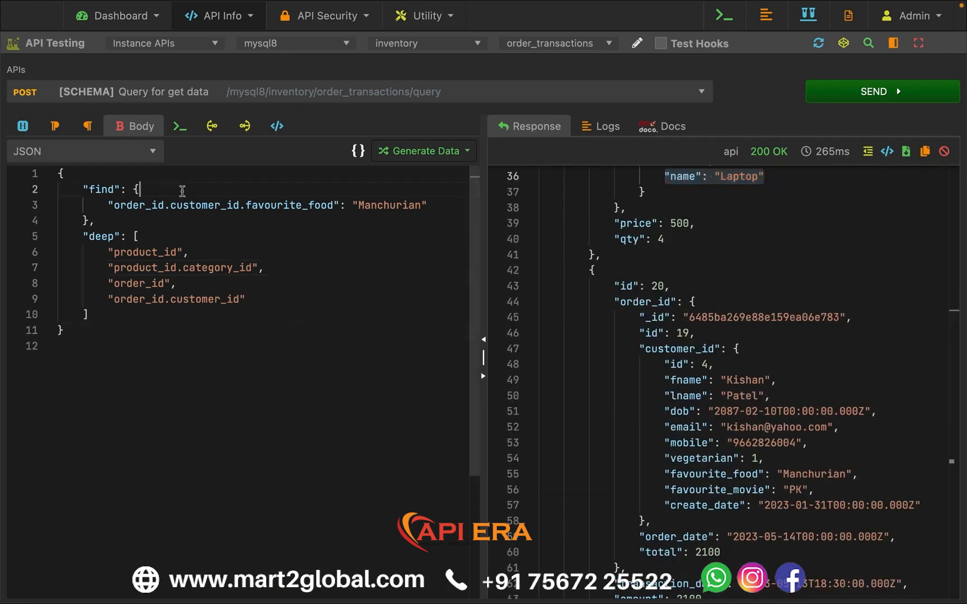
{"action": "key", "text": "Return"}
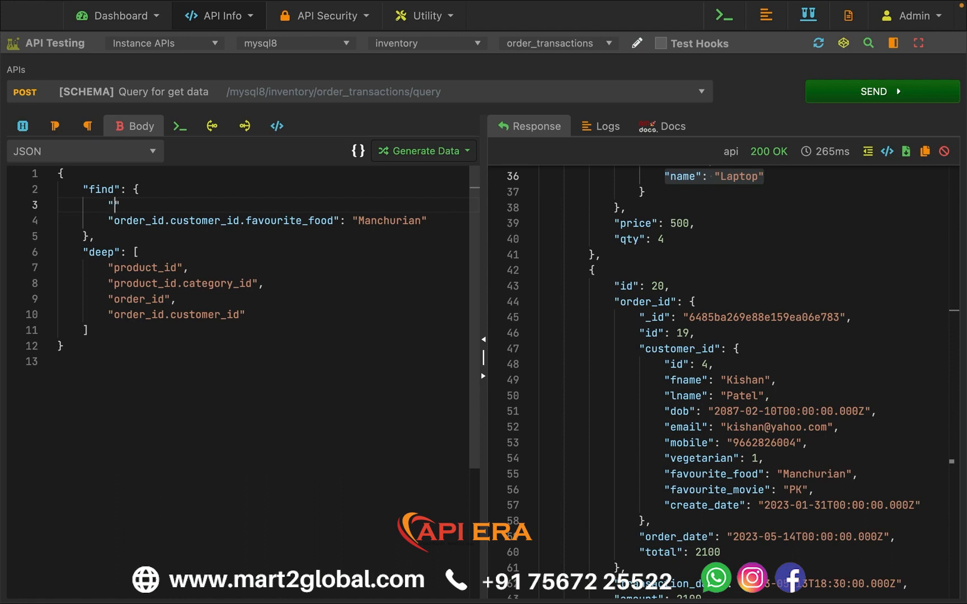
{"action": "type", "text": "\"product_i"}
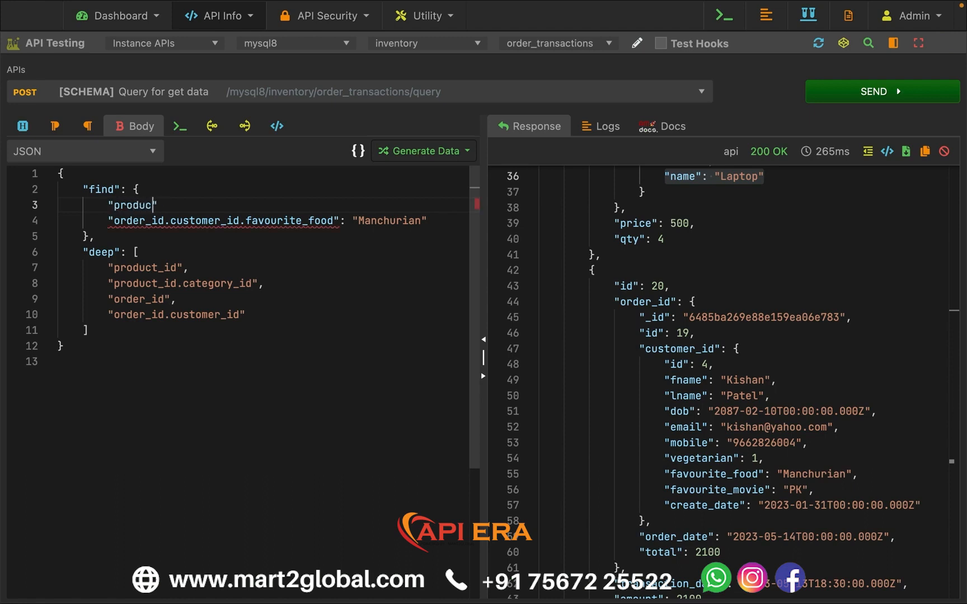
{"action": "type", "text": "d.category_id"}
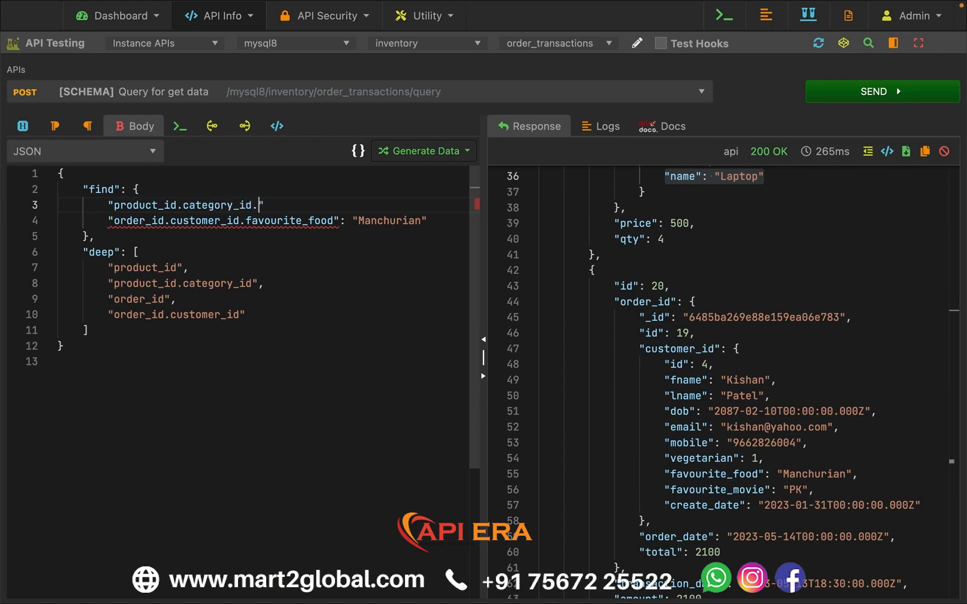
{"action": "type", "text": ".name"}
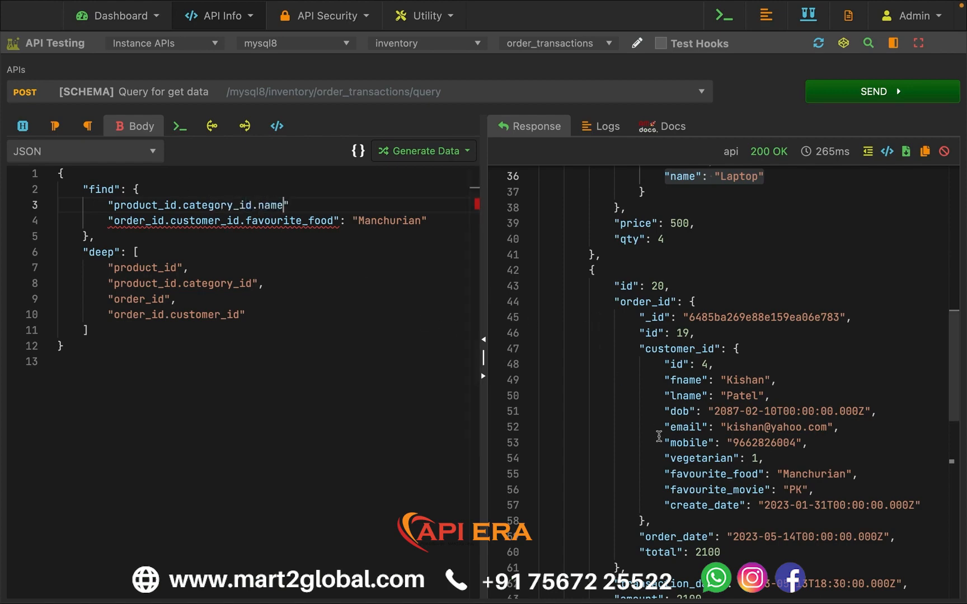
- Set the product_id.category_id.name condition to "Laptop", matching the category name in the response, and end the line with a comma
{"action": "scroll", "coordinate": [660, 414], "scroll_direction": "up", "scroll_amount": 10}
{"action": "scroll", "coordinate": [653, 460], "scroll_direction": "down", "scroll_amount": 2}
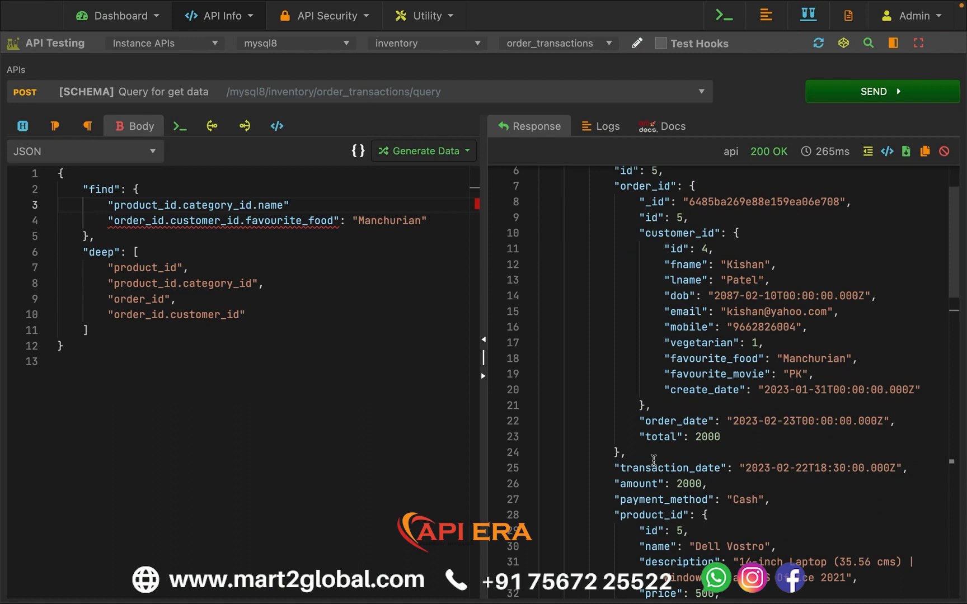
{"action": "double_click", "coordinate": [651, 514]}
{"action": "scroll", "coordinate": [672, 492], "scroll_direction": "down", "scroll_amount": 3}
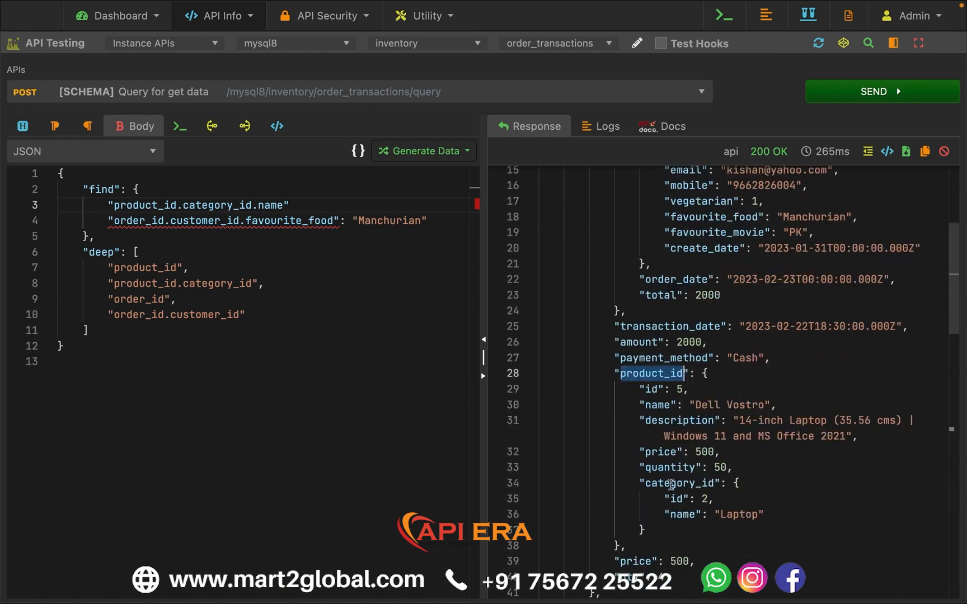
{"action": "double_click", "coordinate": [671, 483]}
{"action": "double_click", "coordinate": [691, 514]}
{"action": "double_click", "coordinate": [738, 515]}
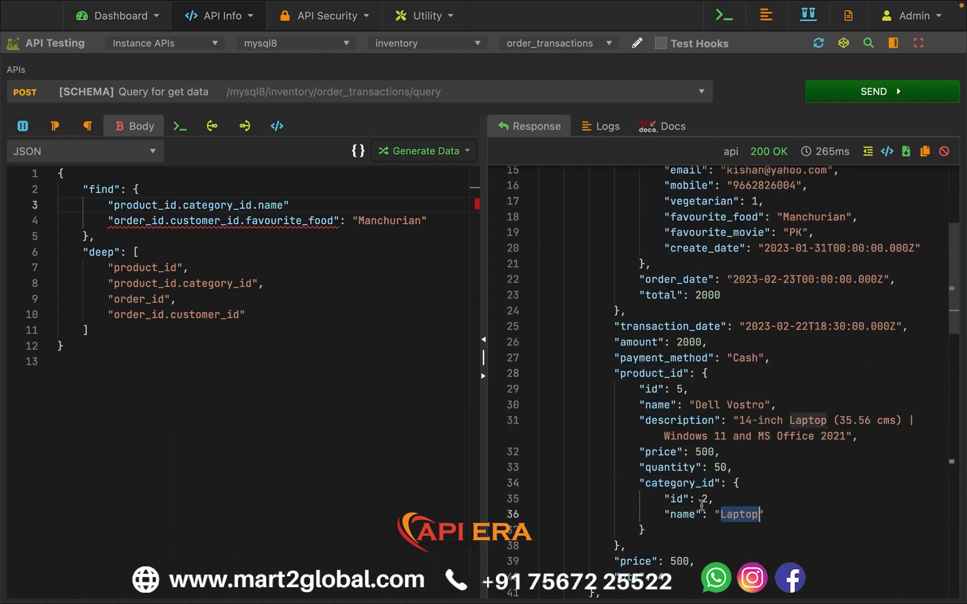
{"action": "left_click", "coordinate": [306, 207]}
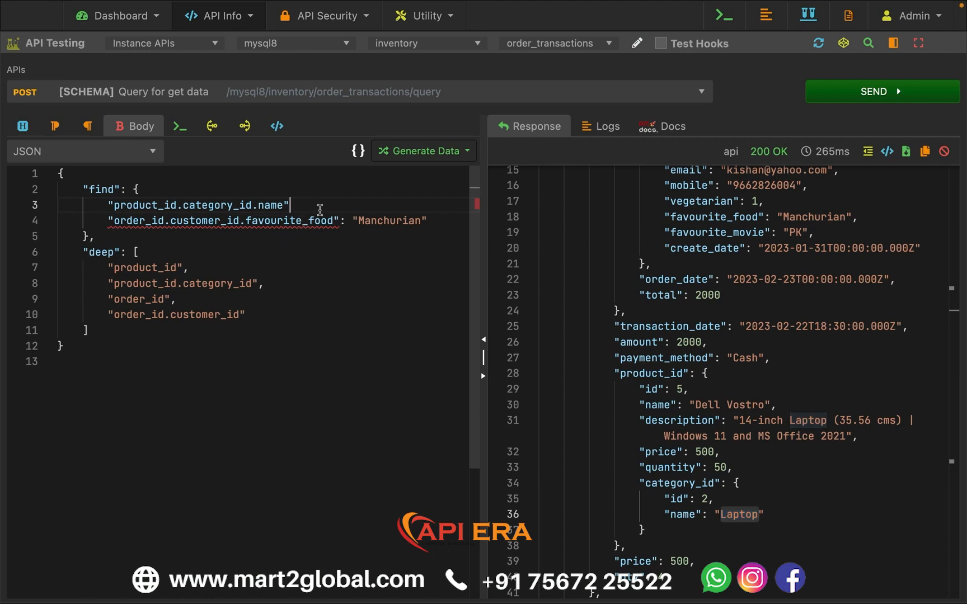
{"action": "type", "text": ": \"Laptop\""}
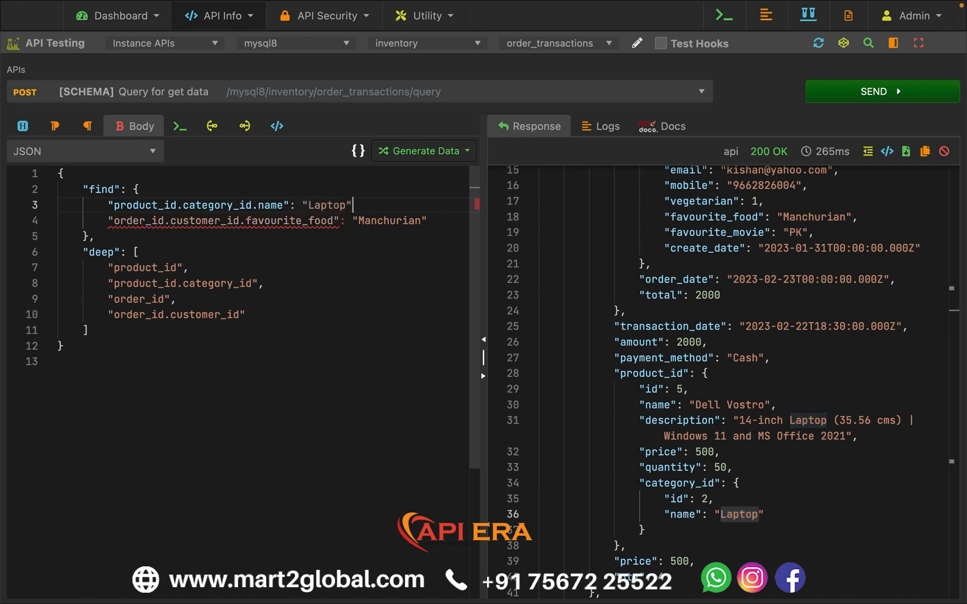
{"action": "type", "text": ","}
- Run the query with the added category condition and collapse each record in the response data
{"action": "left_click", "coordinate": [817, 92]}
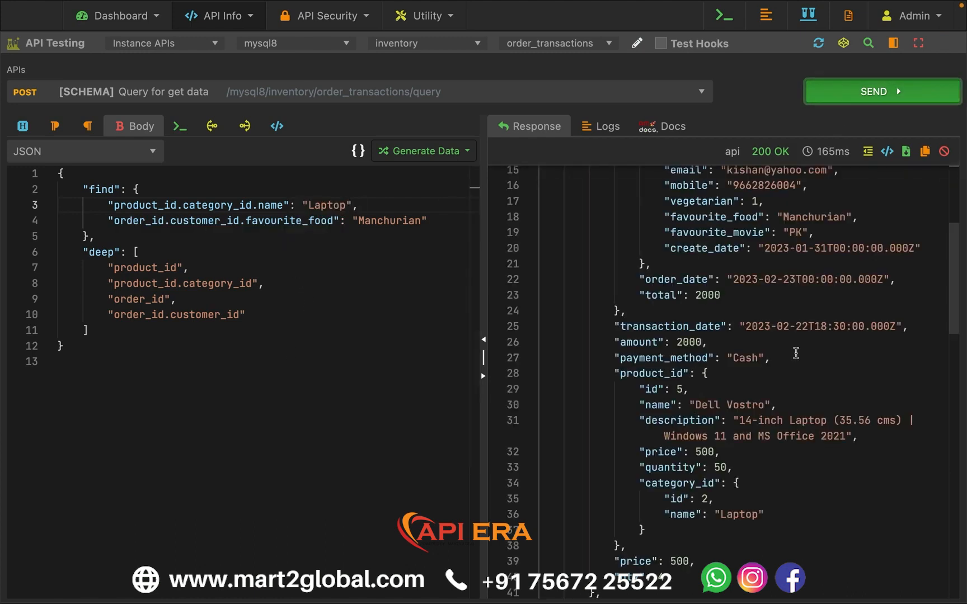
{"action": "scroll", "coordinate": [796, 353], "scroll_direction": "up", "scroll_amount": 5}
{"action": "left_click", "coordinate": [531, 237]}
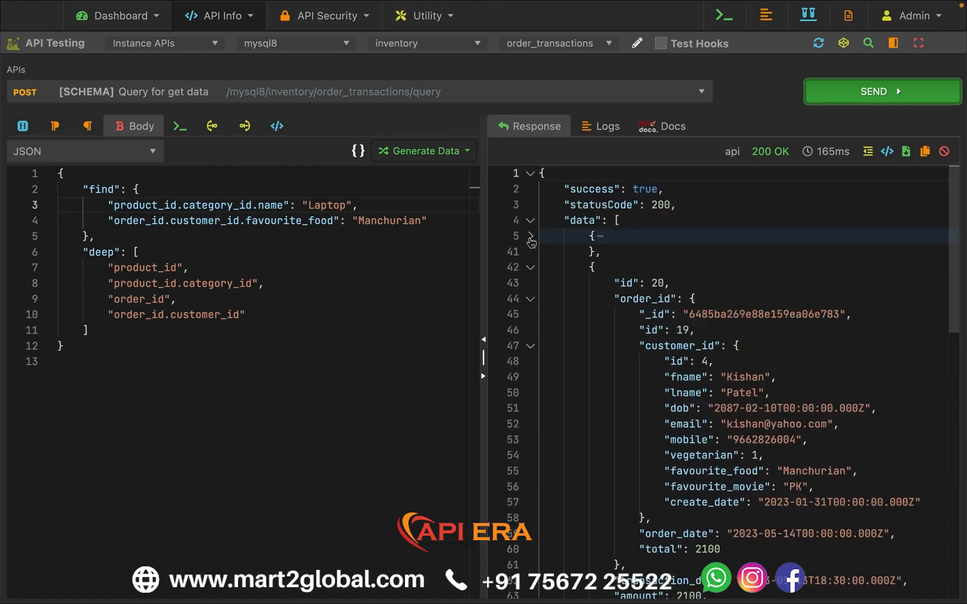
{"action": "left_click", "coordinate": [531, 268]}
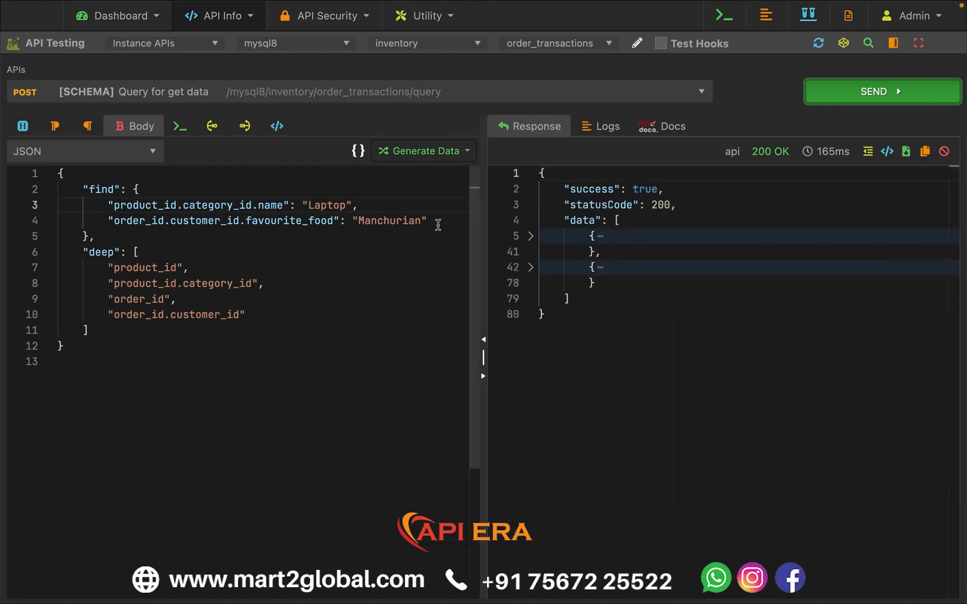
- Remove the order_id.customer_id.favourite_food condition from find and run the query with only the "Laptop" category condition
{"action": "left_click_drag", "start_coordinate": [438, 222], "coordinate": [353, 206]}
{"action": "key", "text": "BackSpace"}
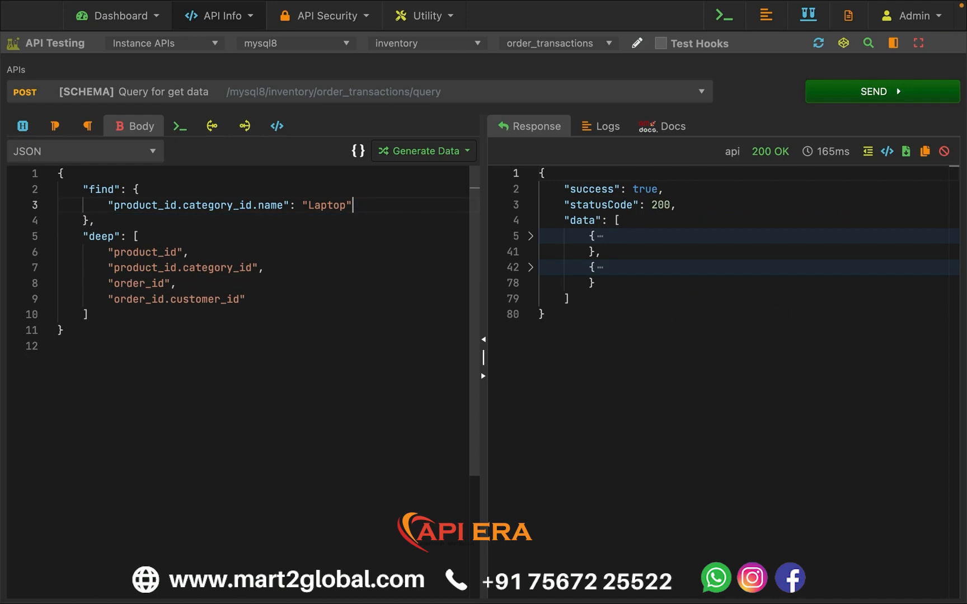
{"action": "left_click", "coordinate": [855, 92]}
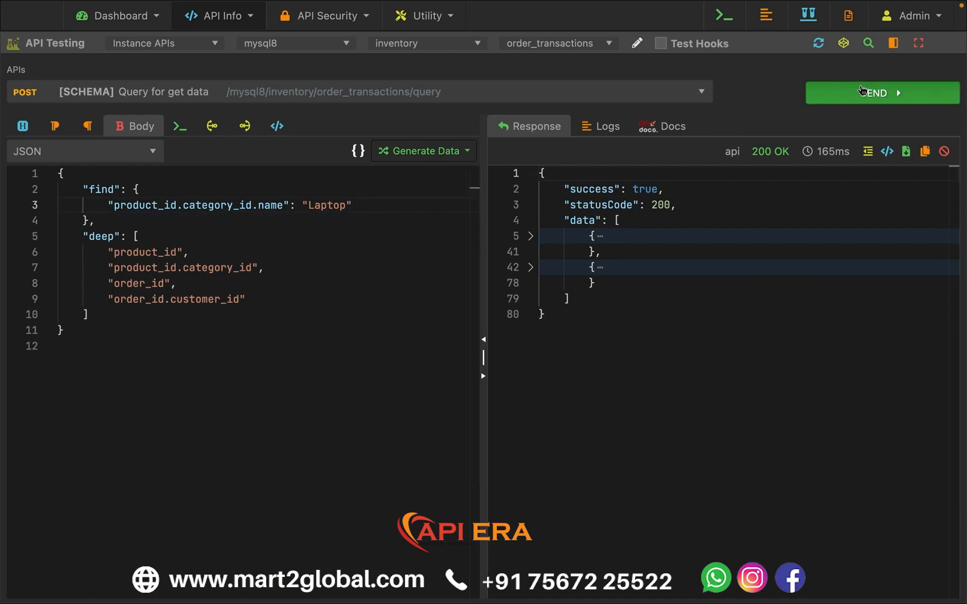
- Collapse the first seven records in the response data to compare how many orders match the category condition alone
{"action": "left_click", "coordinate": [531, 237]}
{"action": "left_click", "coordinate": [531, 268]}
{"action": "left_click", "coordinate": [531, 298]}
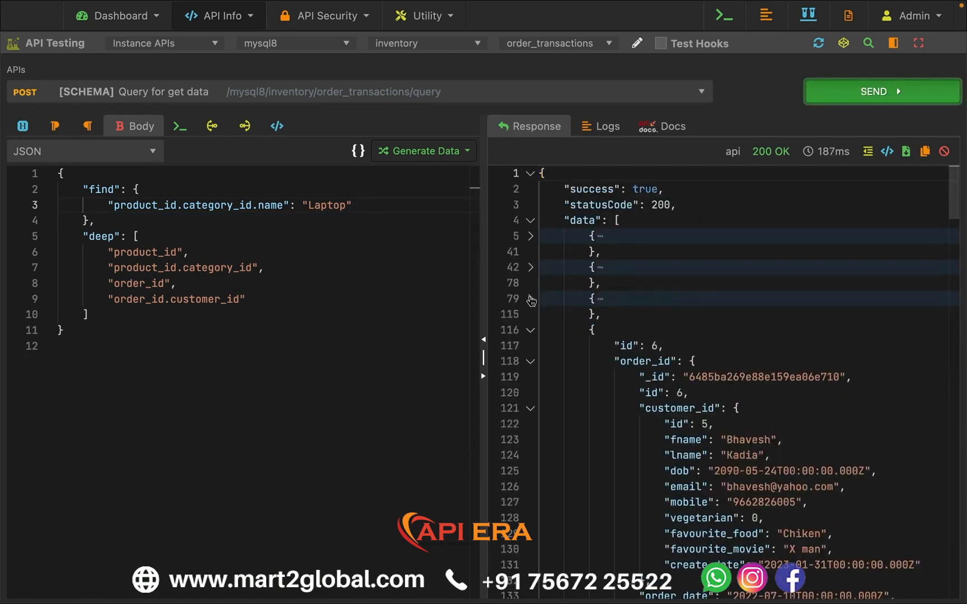
{"action": "left_click", "coordinate": [530, 330]}
{"action": "left_click", "coordinate": [531, 360]}
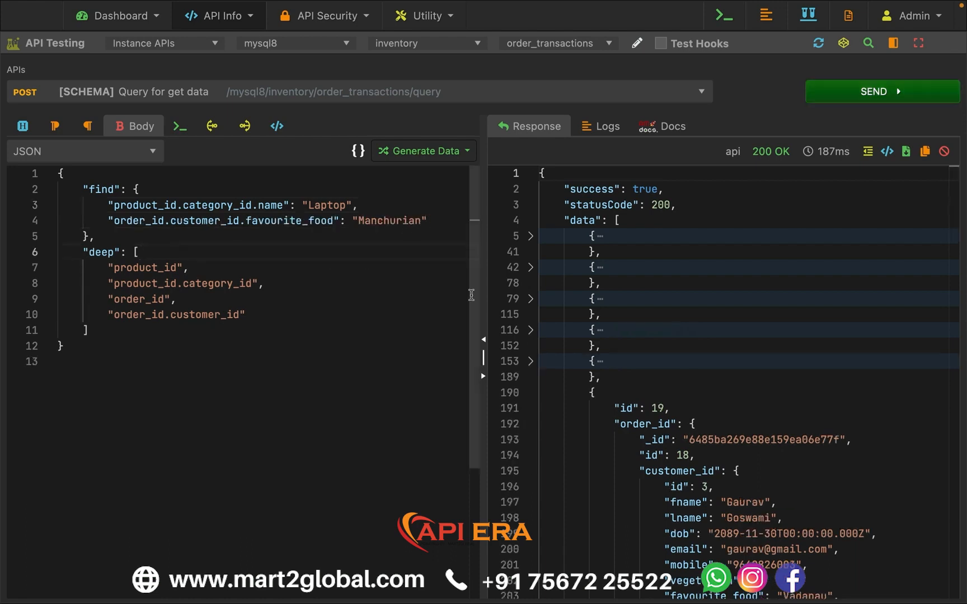
{"action": "left_click", "coordinate": [530, 393]}
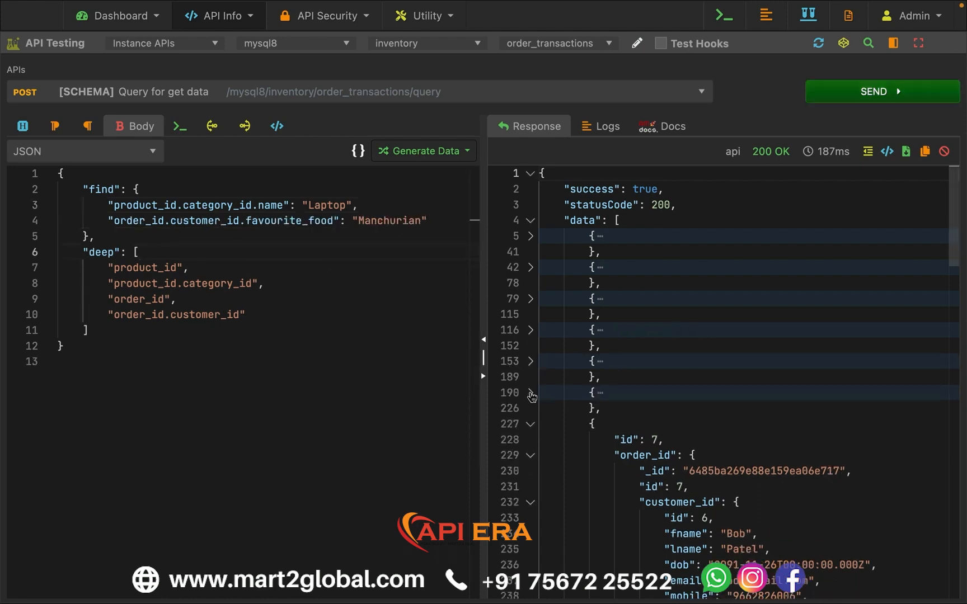
{"action": "left_click", "coordinate": [530, 423]}
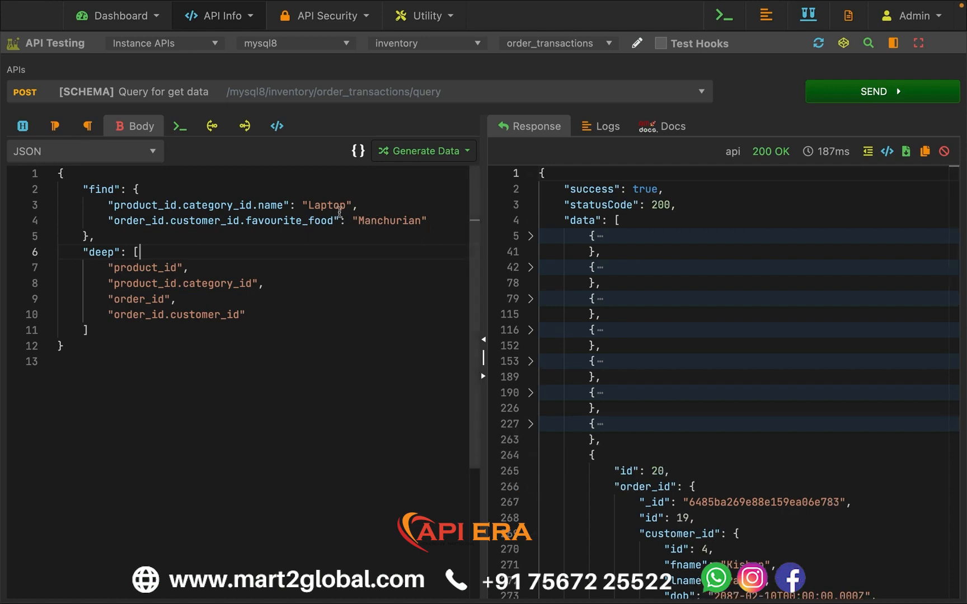
- Run the query with both the "Laptop" category and "Manchurian" favourite_food conditions, and collapse the returned records
{"action": "double_click", "coordinate": [403, 220]}
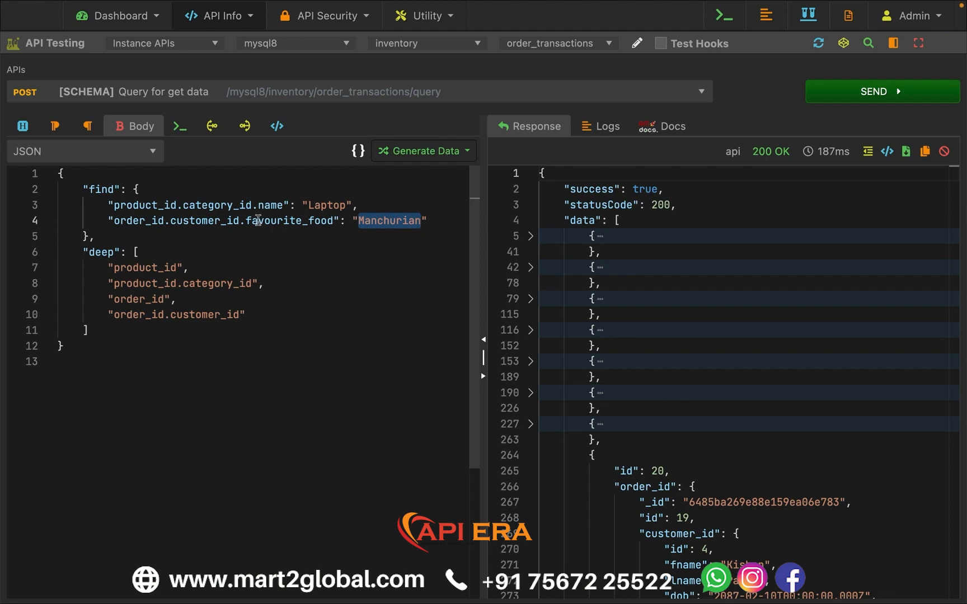
{"action": "double_click", "coordinate": [333, 209]}
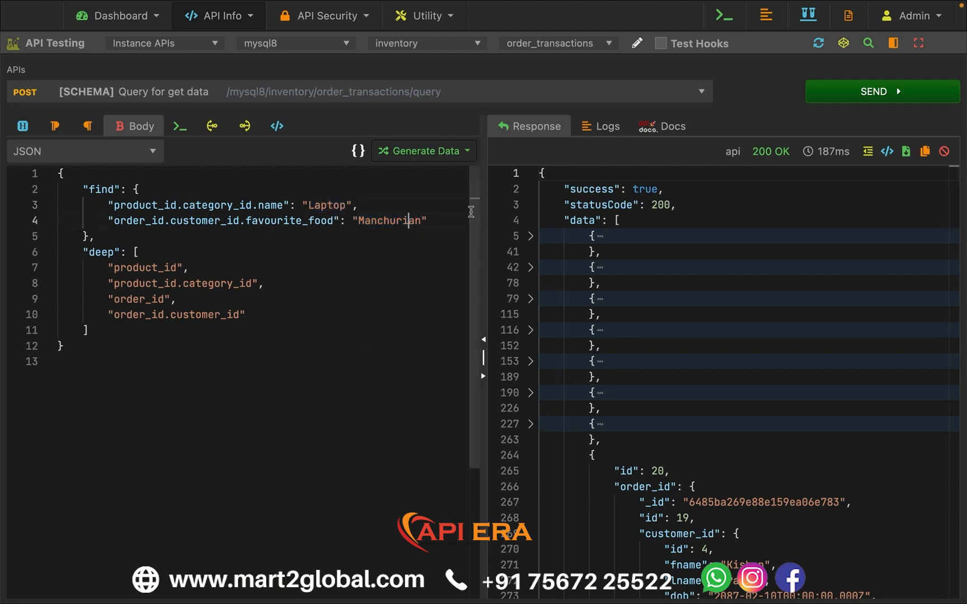
{"action": "double_click", "coordinate": [406, 221]}
{"action": "left_click", "coordinate": [815, 98]}
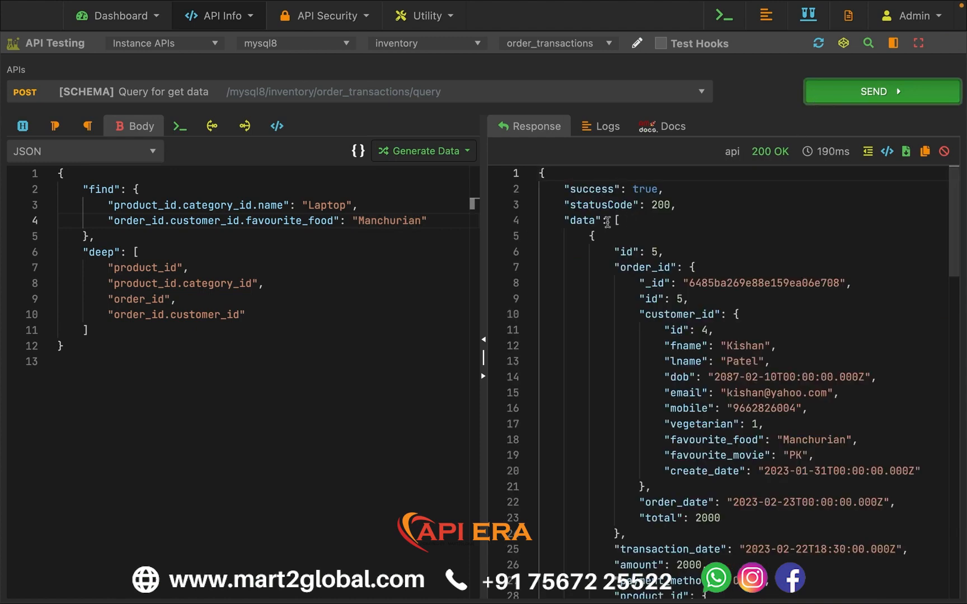
{"action": "left_click", "coordinate": [530, 236]}
{"action": "left_click", "coordinate": [530, 268]}
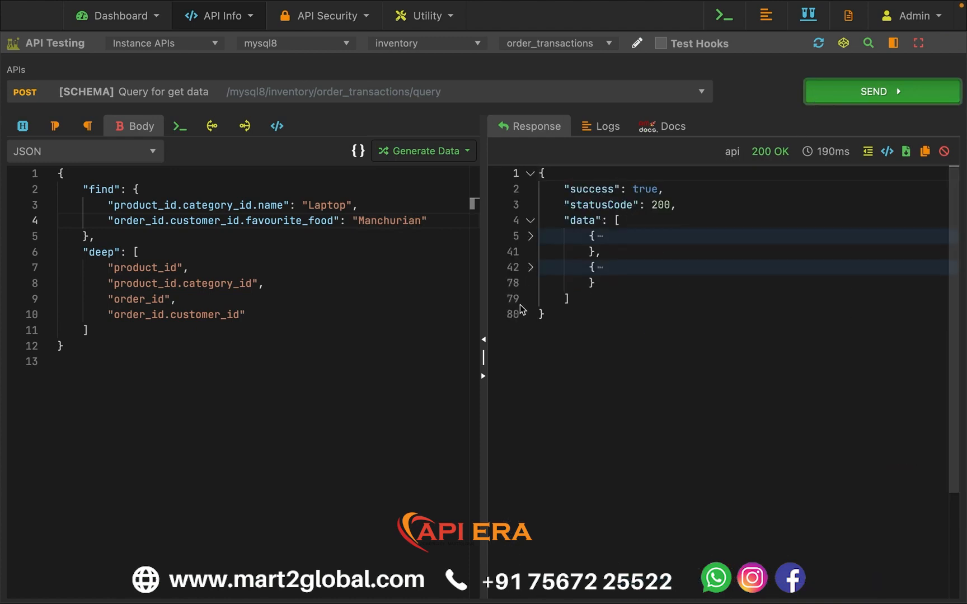
{"action": "left_click", "coordinate": [410, 282]}
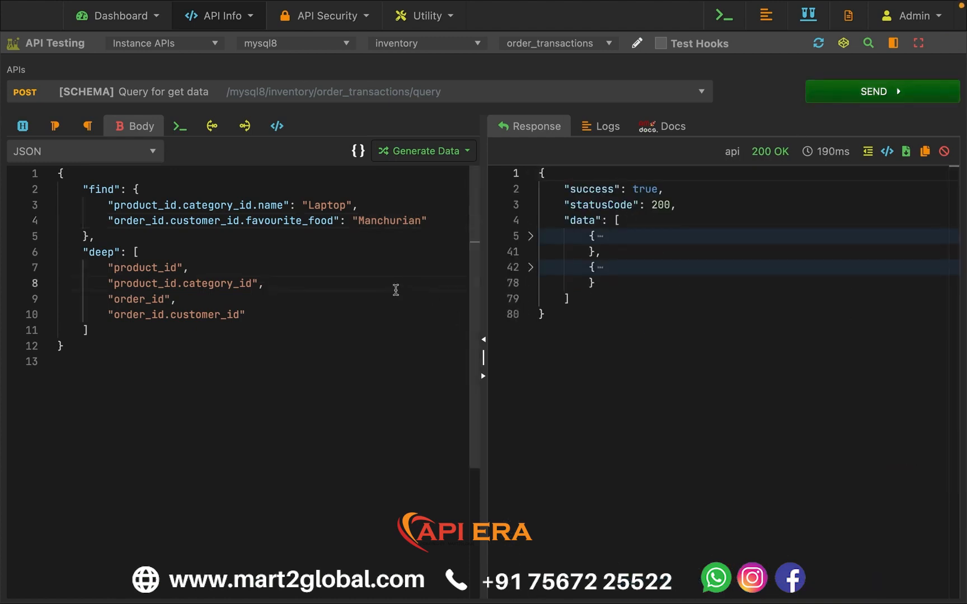
{"action": "left_click_drag", "start_coordinate": [108, 205], "coordinate": [437, 218]}
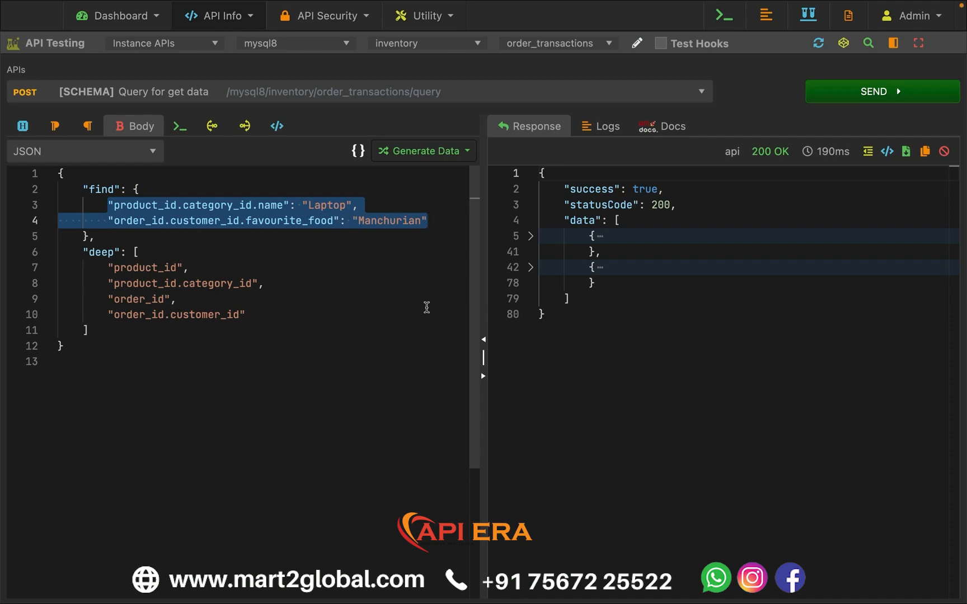
- Review the deep entries and the find conditions in the request body
{"action": "left_click", "coordinate": [83, 253]}
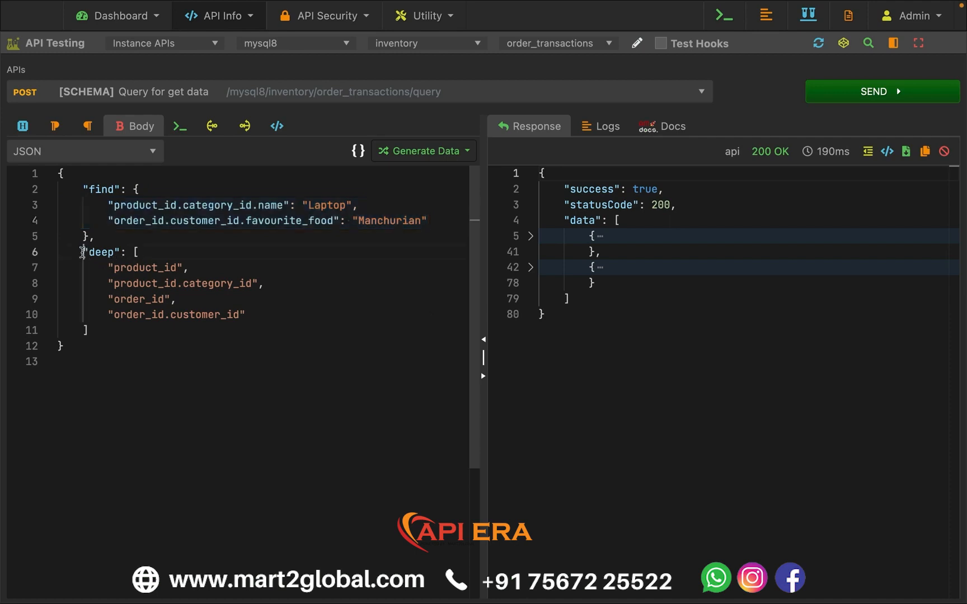
{"action": "left_click", "coordinate": [108, 268]}
{"action": "left_click_drag", "start_coordinate": [118, 268], "coordinate": [269, 309]}
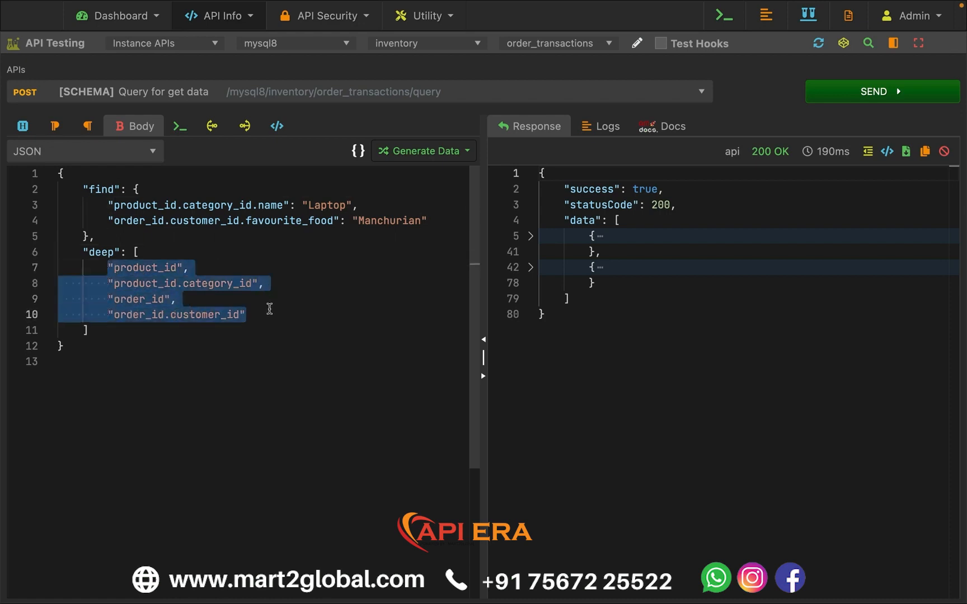
{"action": "left_click", "coordinate": [269, 309]}
{"action": "left_click_drag", "start_coordinate": [82, 189], "coordinate": [106, 235]}
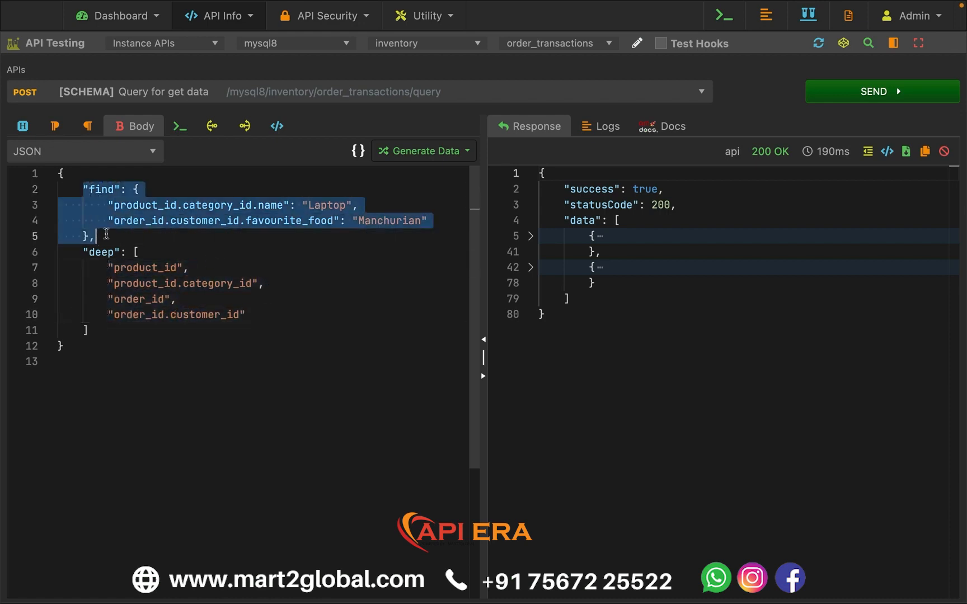
{"action": "left_click", "coordinate": [106, 235]}
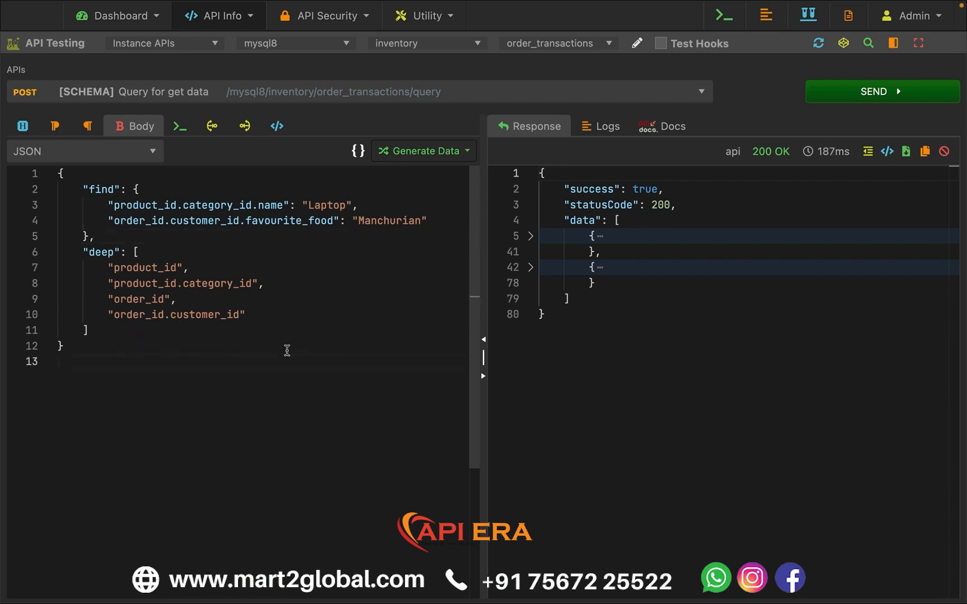
{"action": "left_click", "coordinate": [287, 349]}
- Add a "$or" array at the start of find, with empty objects for the conditions
{"action": "left_click", "coordinate": [183, 186]}
{"action": "key", "text": "Return"}
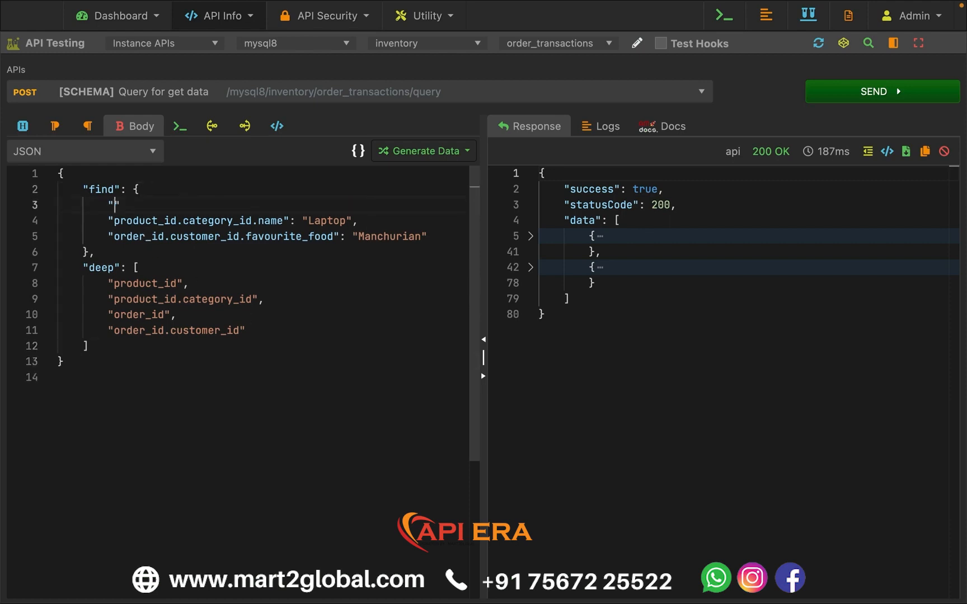
{"action": "type", "text": "\"$or\": "}
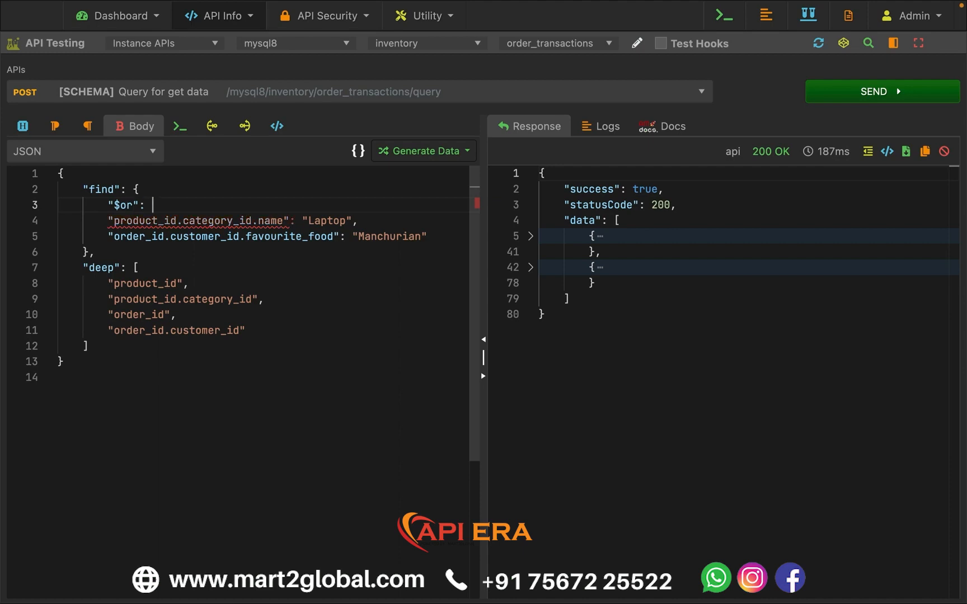
{"action": "type", "text": " ["}
{"action": "key", "text": "Return"}
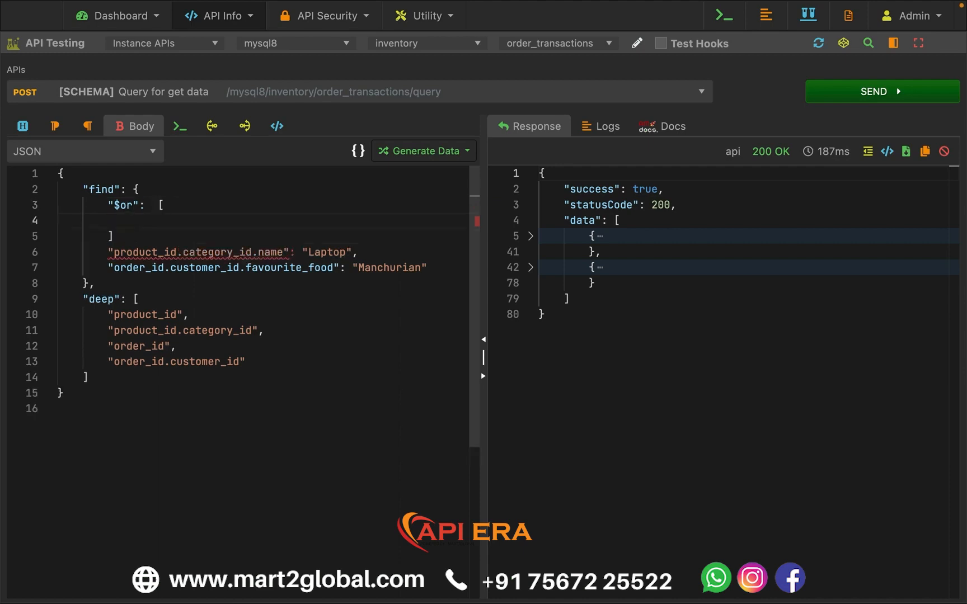
{"action": "type", "text": "{},"}
{"action": "key", "text": "Return"}
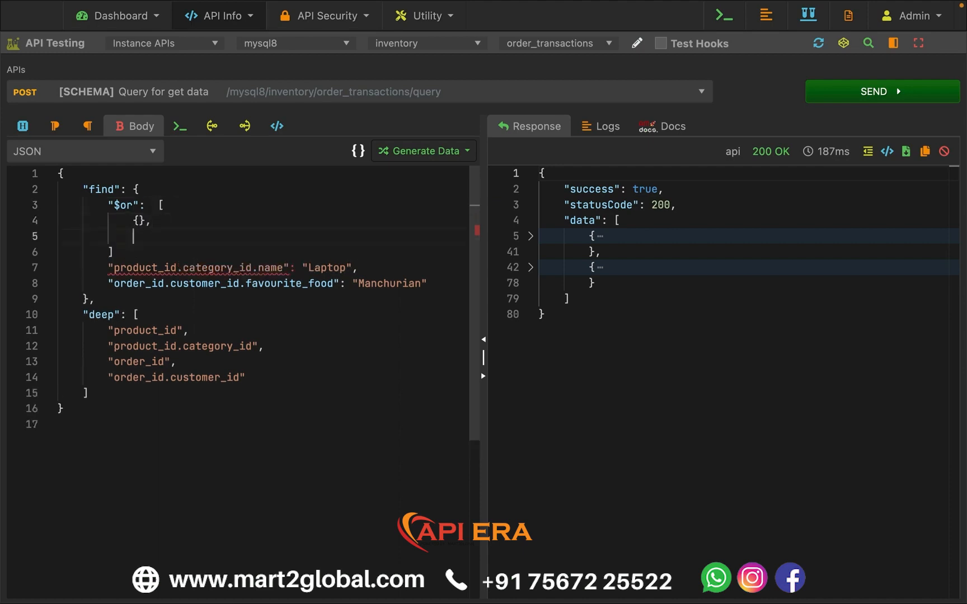
- Move the product_id.category_id.name "Laptop" condition into the first object of the $or array
{"action": "key", "text": "Down"}
{"action": "key", "text": "Down"}
{"action": "key", "text": "super+Right"}
{"action": "key", "text": "super+shift+Left"}
{"action": "key", "text": "super+x"}
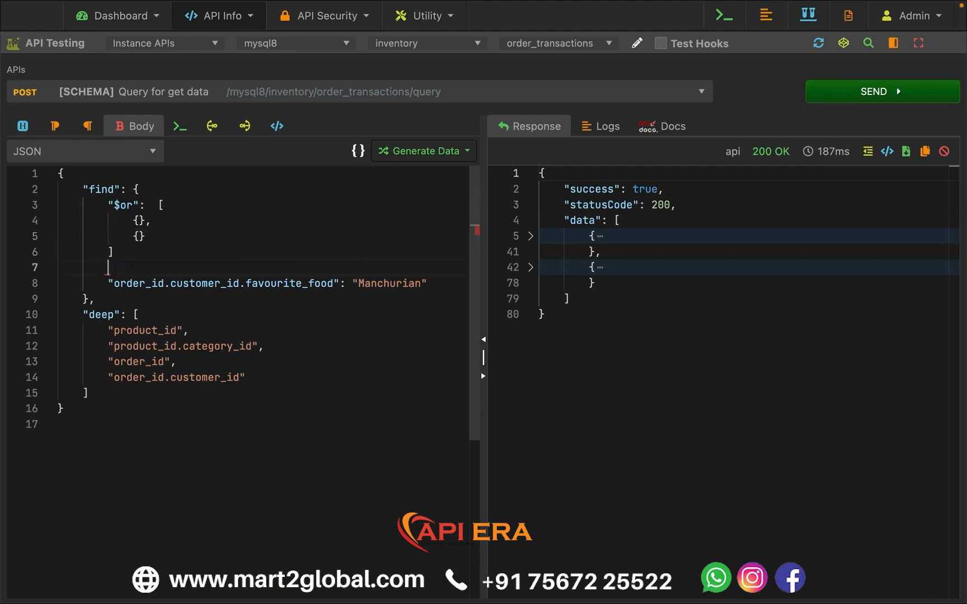
{"action": "key", "text": "Up"}
{"action": "key", "text": "Up"}
{"action": "key", "text": "Up"}
{"action": "key", "text": "super+Right"}
{"action": "key", "text": "super+v"}
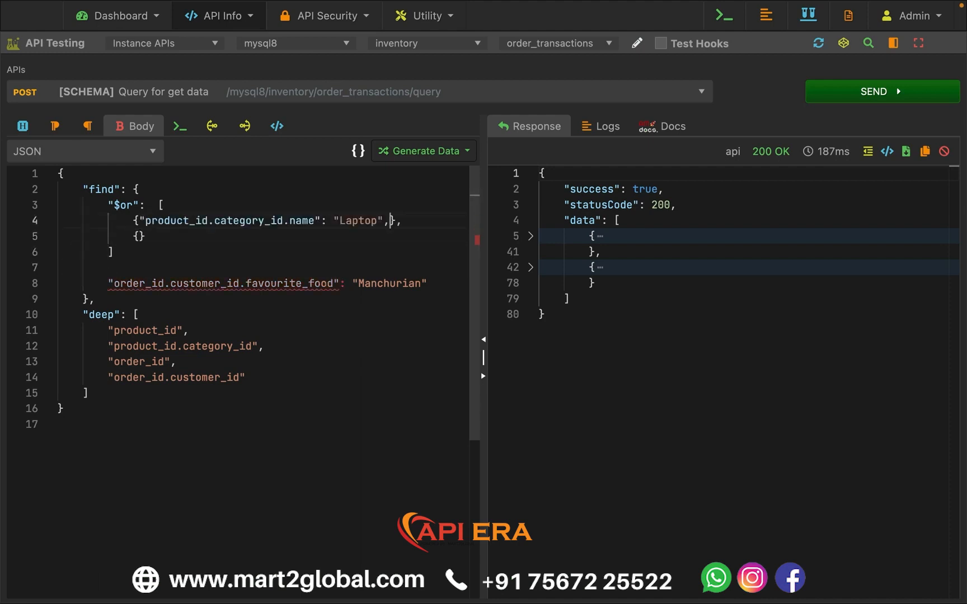
- Remove the trailing comma after "Laptop" and move the order_id.customer_id.favourite_food "Manchurian" condition into the second $or object
{"action": "key", "text": "Down"}
{"action": "key", "text": "Down"}
{"action": "key", "text": "Down"}
{"action": "key", "text": "Down"}
{"action": "key", "text": "super+Right"}
{"action": "key", "text": "super+shift+Left"}
{"action": "key", "text": "super+x"}
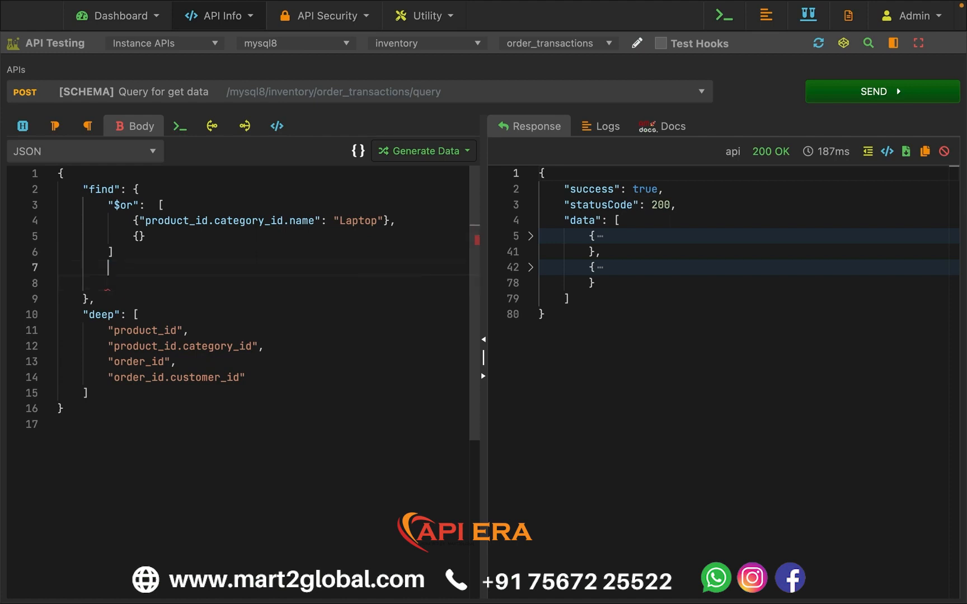
{"action": "key", "text": "Up"}
{"action": "key", "text": "Up"}
{"action": "key", "text": "Up"}
{"action": "key", "text": "super+v"}
{"action": "key", "text": "Down"}
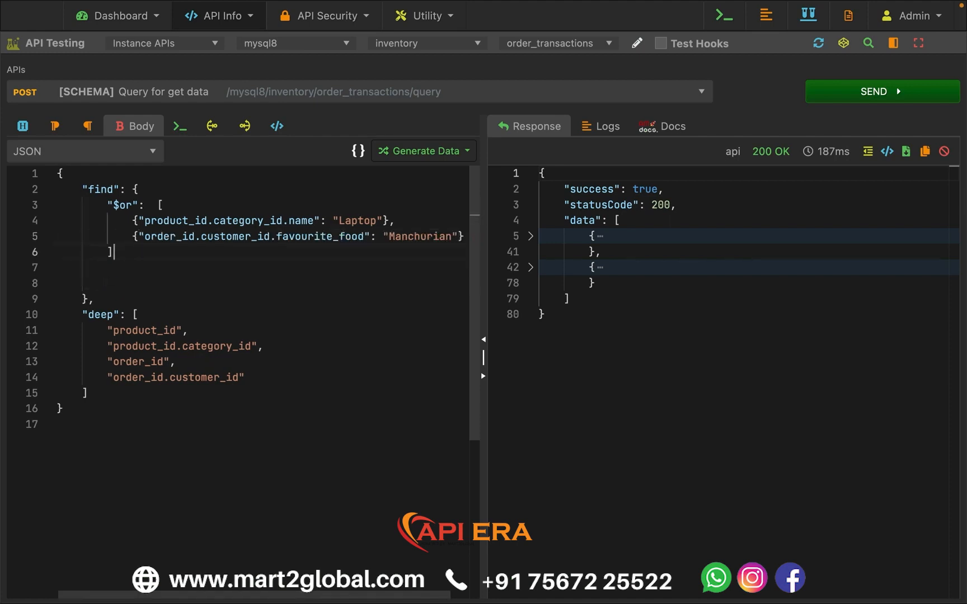
- Delete the empty lines below the $or array and run the query
{"action": "key", "text": "shift+Down"}
{"action": "key", "text": "shift+Down"}
{"action": "key", "text": "BackSpace"}
{"action": "key", "text": "super+Return"}
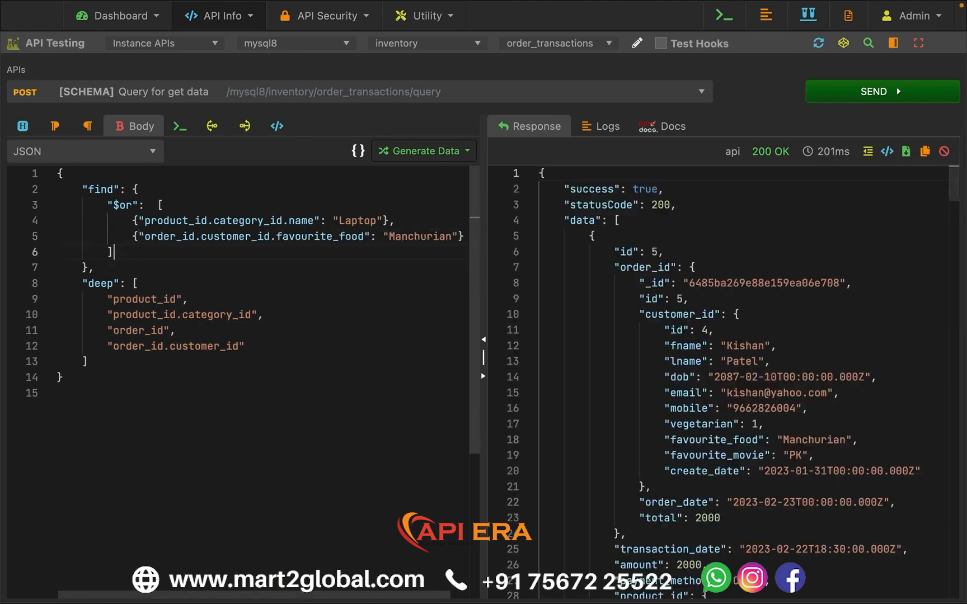
- Collapse the first seven records in the response data and review them against the "Laptop" and "Manchurian" conditions in $or
{"action": "left_click", "coordinate": [532, 237]}
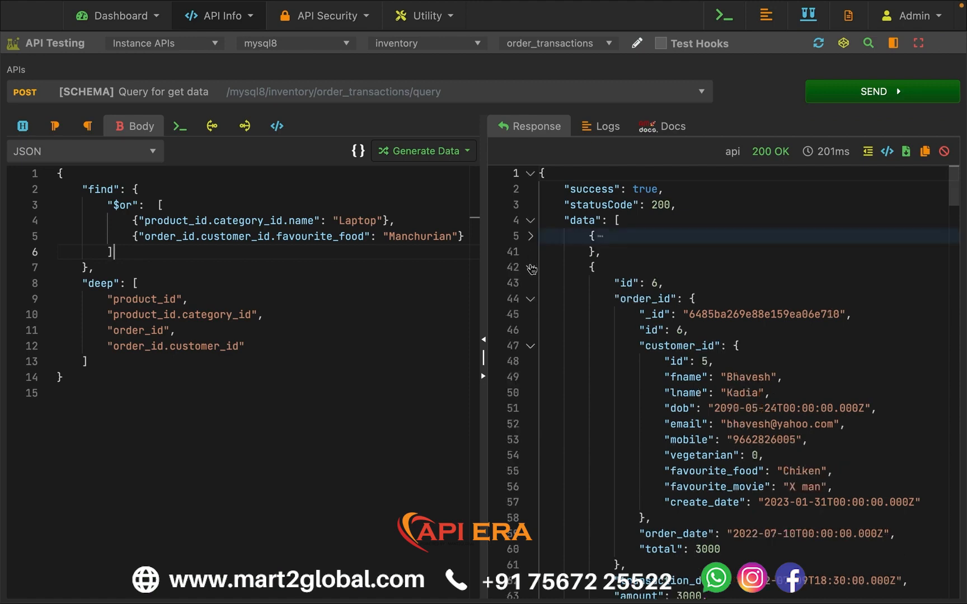
{"action": "left_click", "coordinate": [532, 269]}
{"action": "left_click", "coordinate": [532, 300]}
{"action": "left_click", "coordinate": [531, 332]}
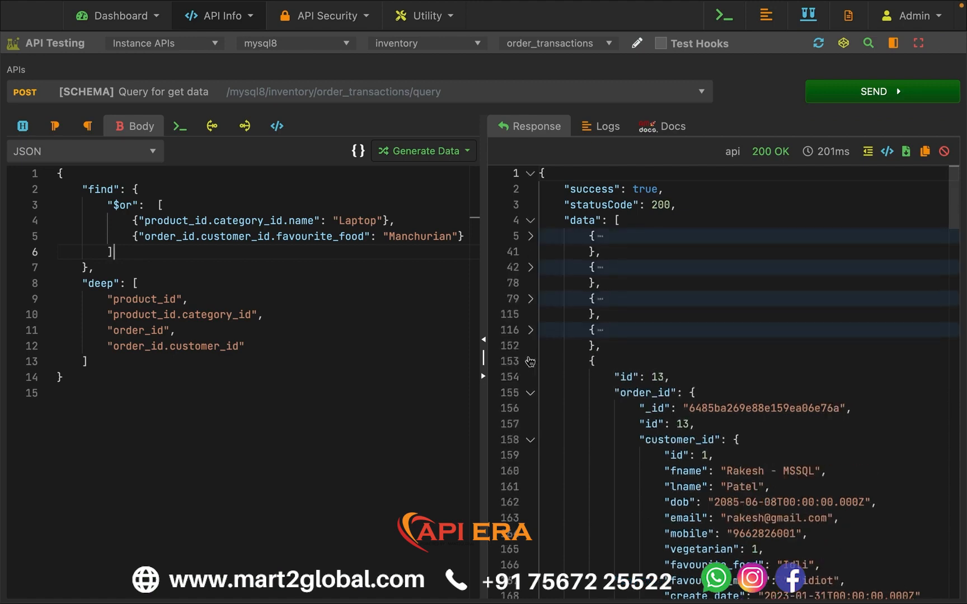
{"action": "left_click", "coordinate": [531, 362]}
{"action": "left_click", "coordinate": [531, 393]}
{"action": "left_click", "coordinate": [532, 425]}
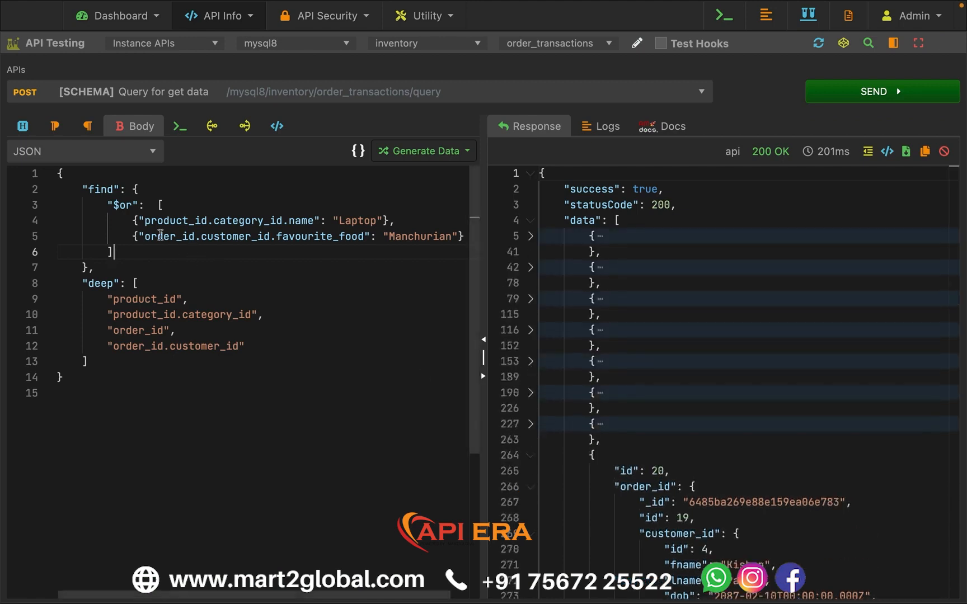
{"action": "left_click_drag", "start_coordinate": [132, 220], "coordinate": [384, 222]}
{"action": "left_click", "coordinate": [391, 237]}
{"action": "double_click", "coordinate": [400, 238]}
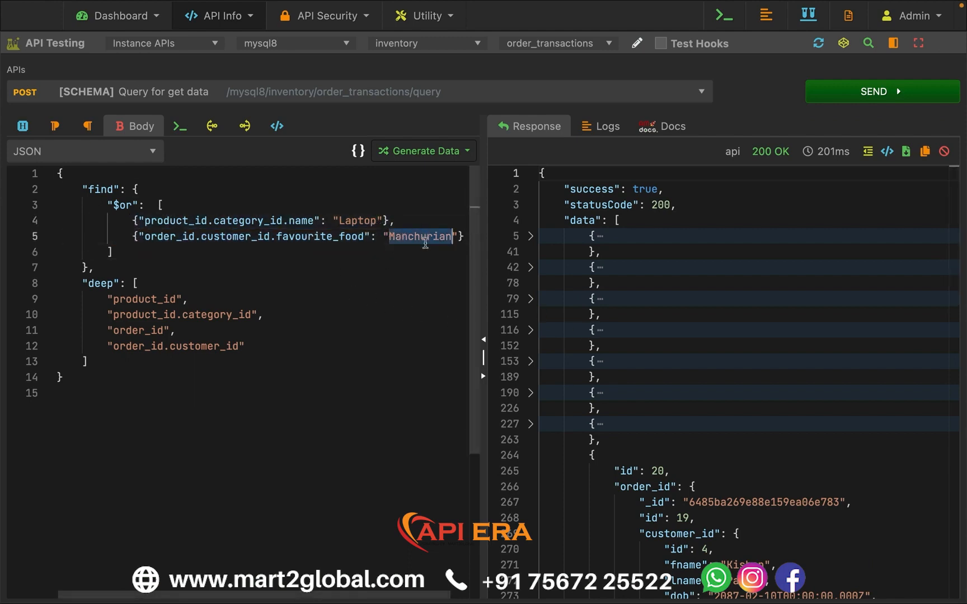
{"action": "left_click", "coordinate": [291, 222]}
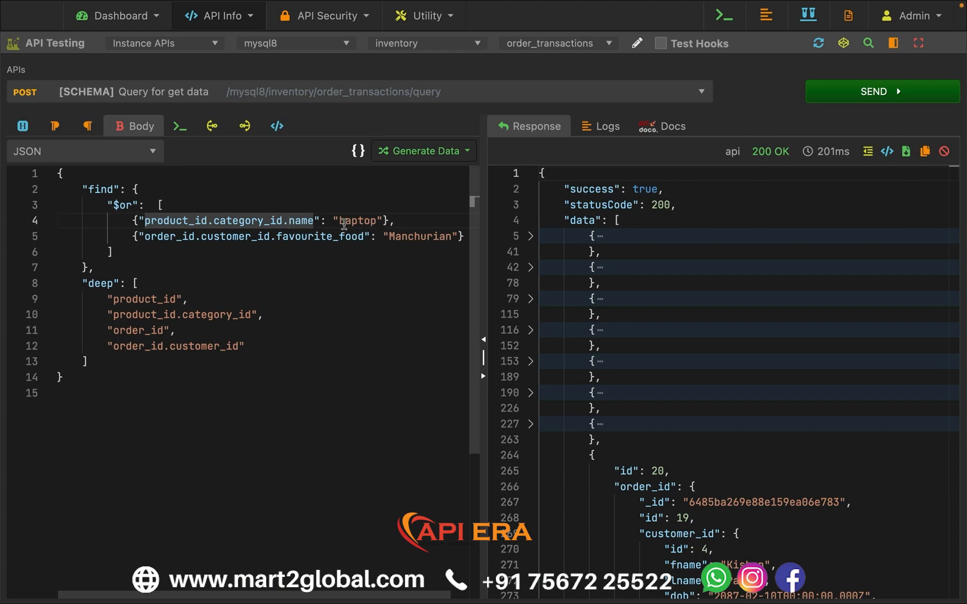
{"action": "left_click", "coordinate": [357, 222]}
- Change the logical operator in find to $and and run the query
{"action": "double_click", "coordinate": [128, 204]}
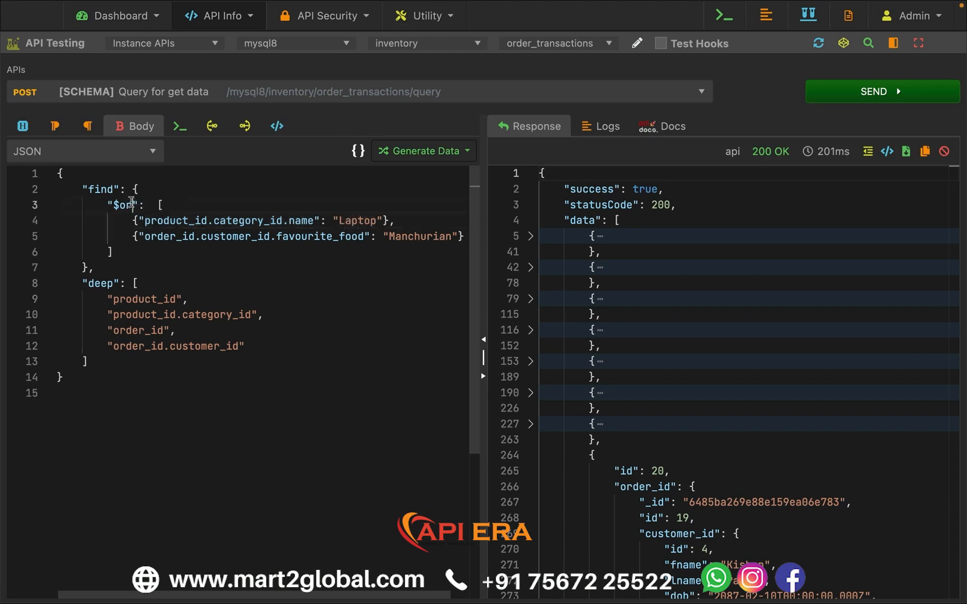
{"action": "type", "text": "and"}
{"action": "left_click", "coordinate": [869, 92]}
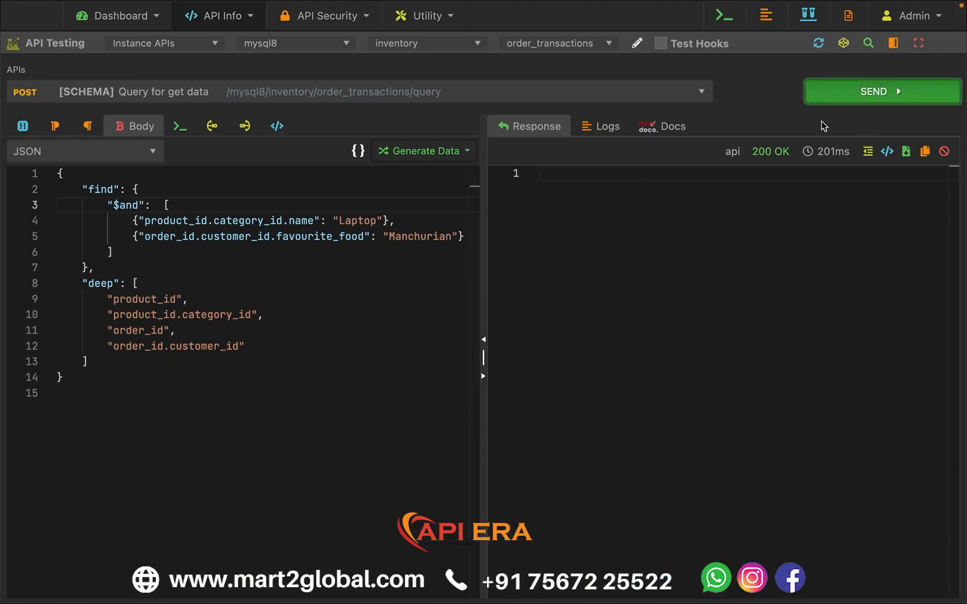
- Collapse each record returned by the $and query in the response data
{"action": "left_click", "coordinate": [531, 236]}
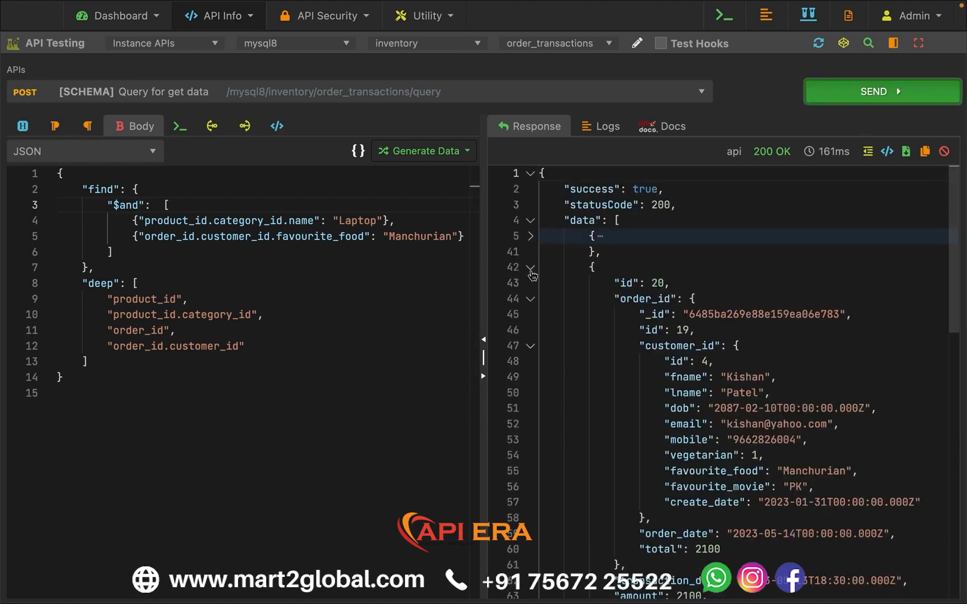
{"action": "left_click", "coordinate": [531, 267]}
{"action": "key", "text": "super+a"}
{"action": "left_click", "coordinate": [637, 391]}
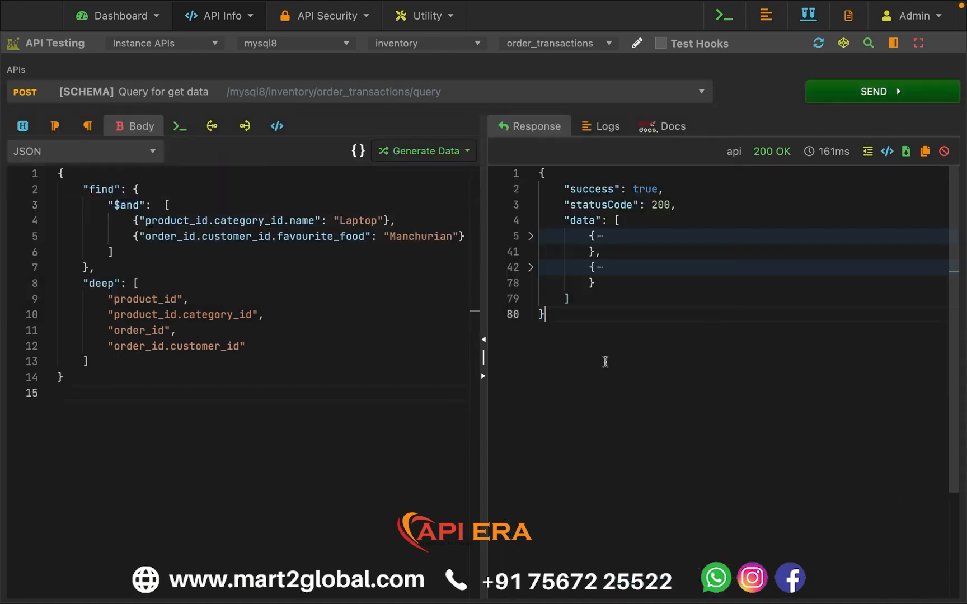